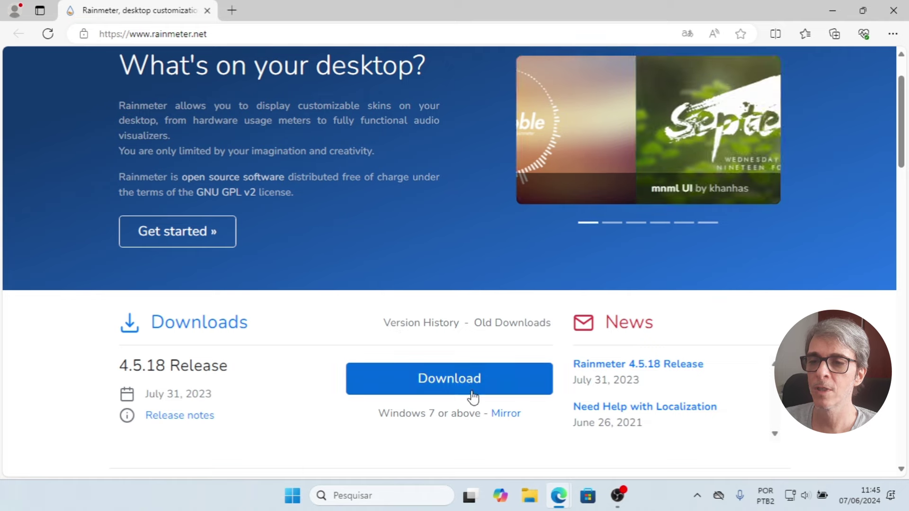
Step: Download the Rainmeter 4.5.18 installer, and get Release_x64.zip from the 2.0.1 release at github.com/Maplespe/ExplorerBlurMica
left_click(465, 385)
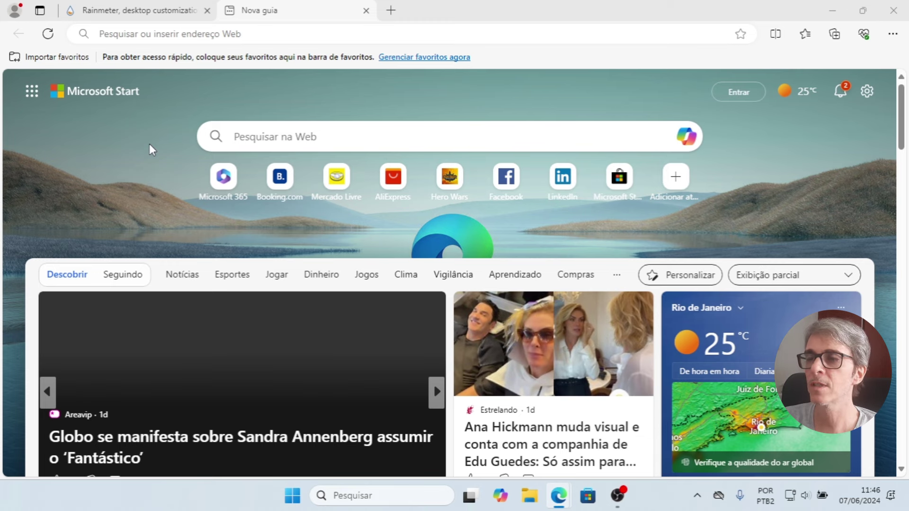
key("Return")
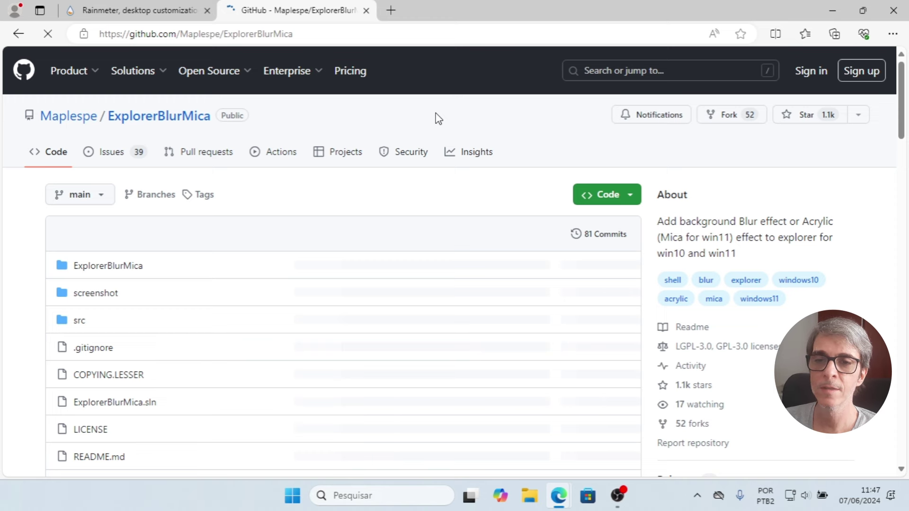
scroll(439, 119, "down", 5)
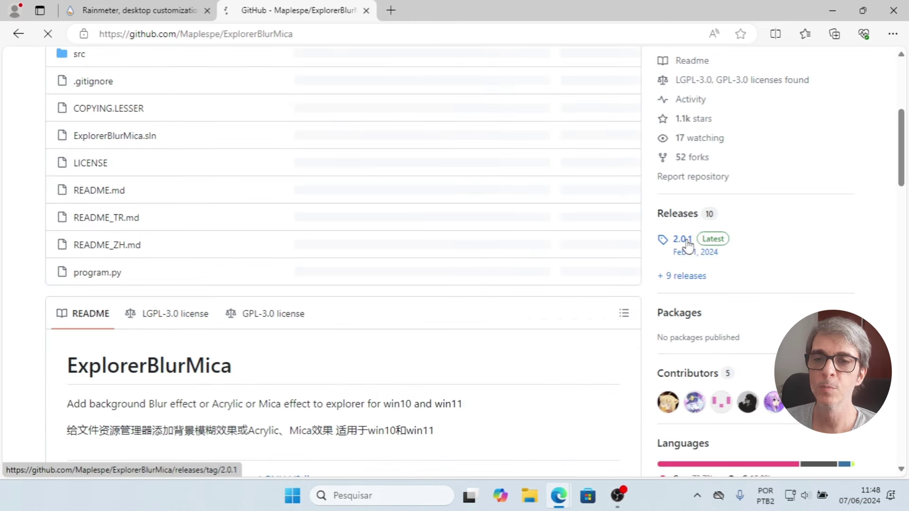
left_click(687, 242)
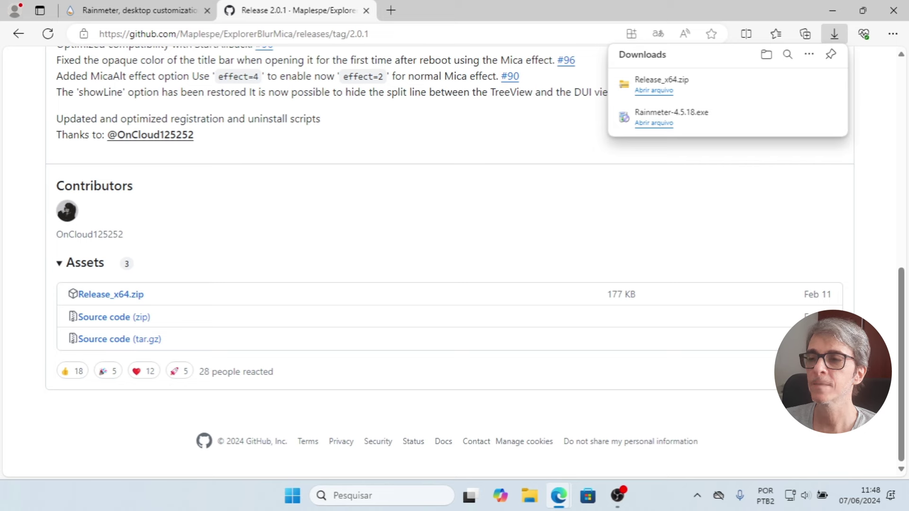
left_click(395, 14)
key("ctrl+v")
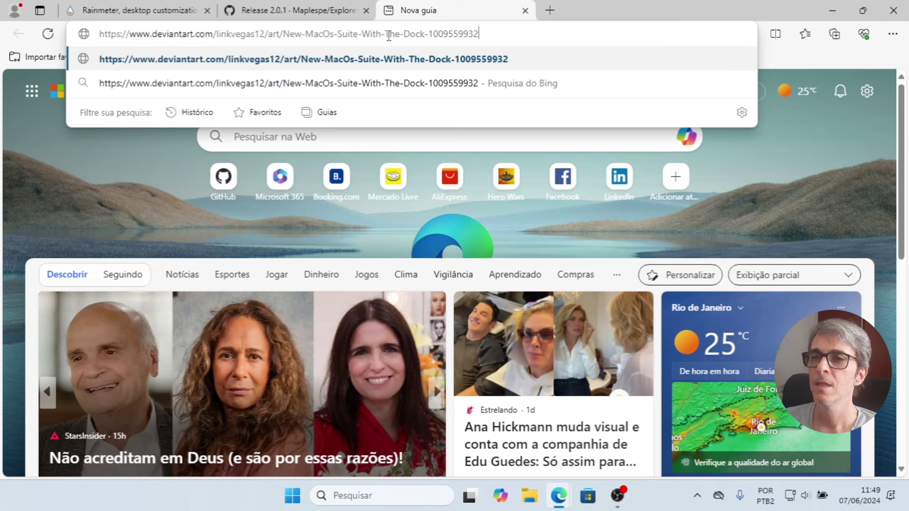
key("Return")
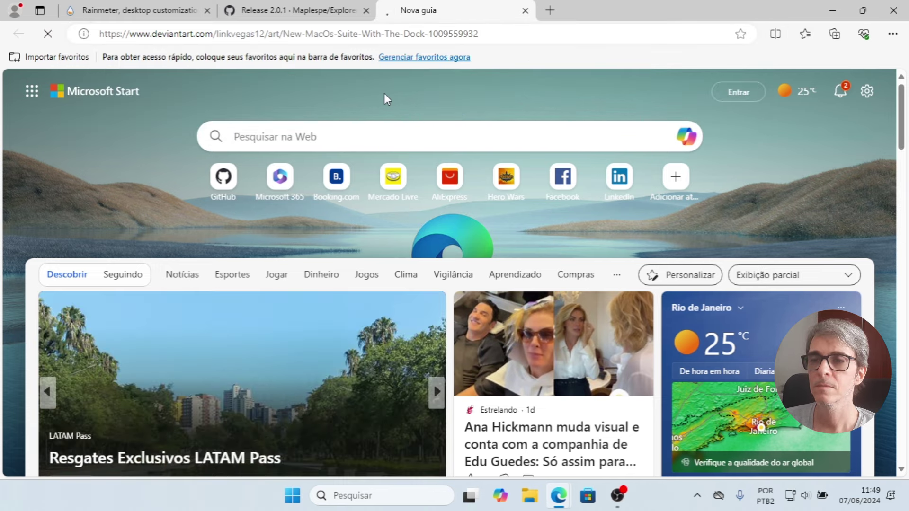
scroll(583, 137, "down", 6)
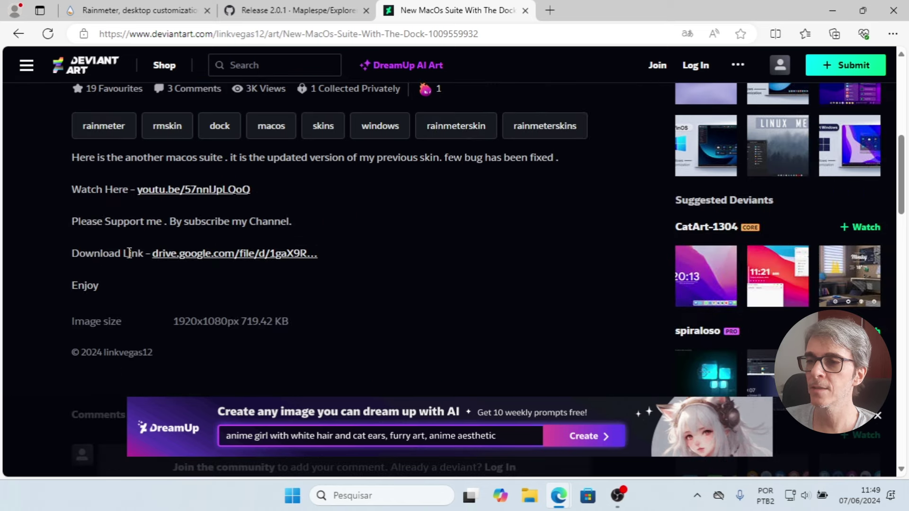
left_click(229, 255)
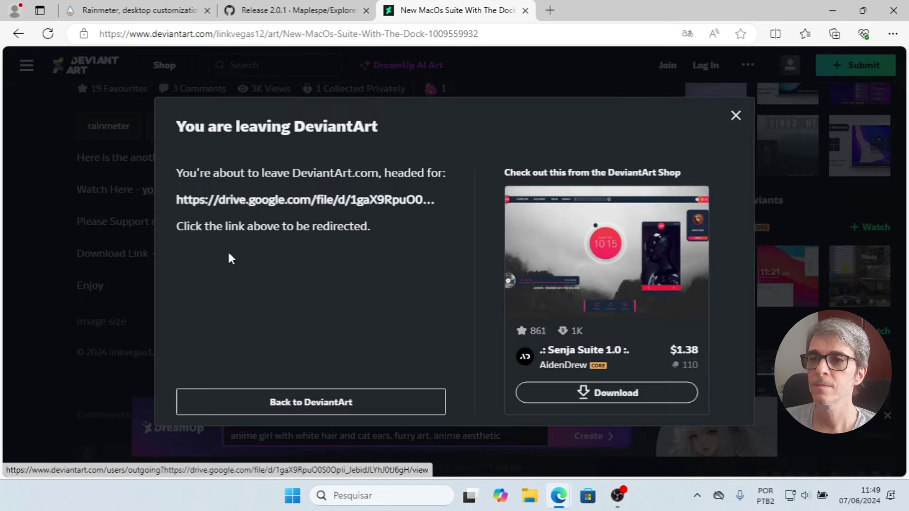
left_click(286, 202)
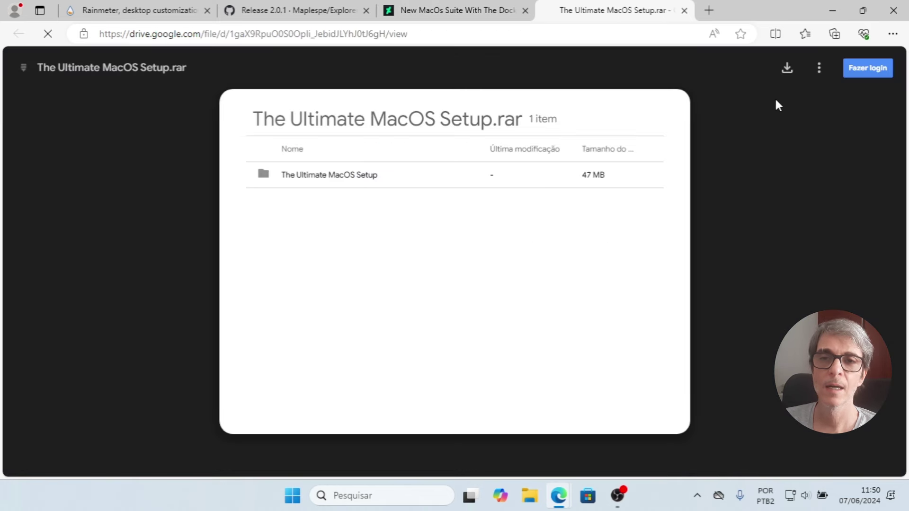
left_click(787, 71)
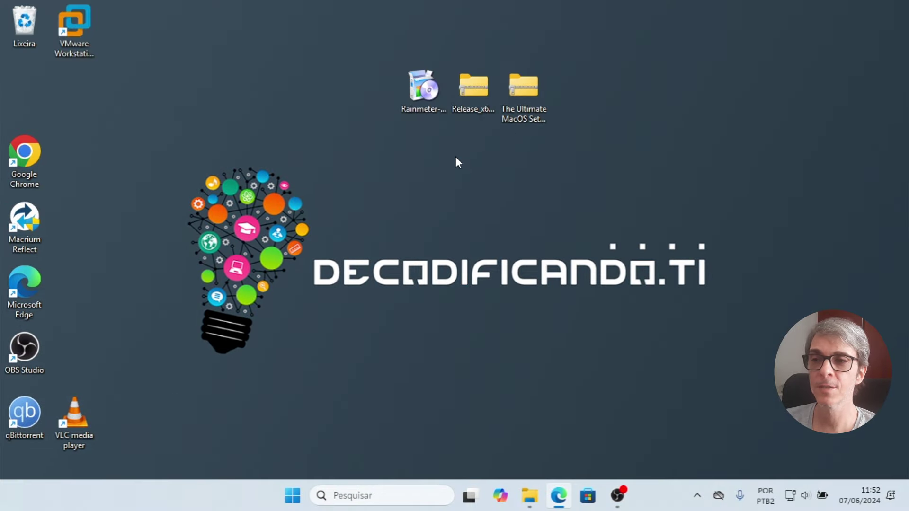
Step: Install Rainmeter in Brazilian Portuguese as a standard 64-bit installation that starts with Windows, and finish without launching it
double_click(423, 101)
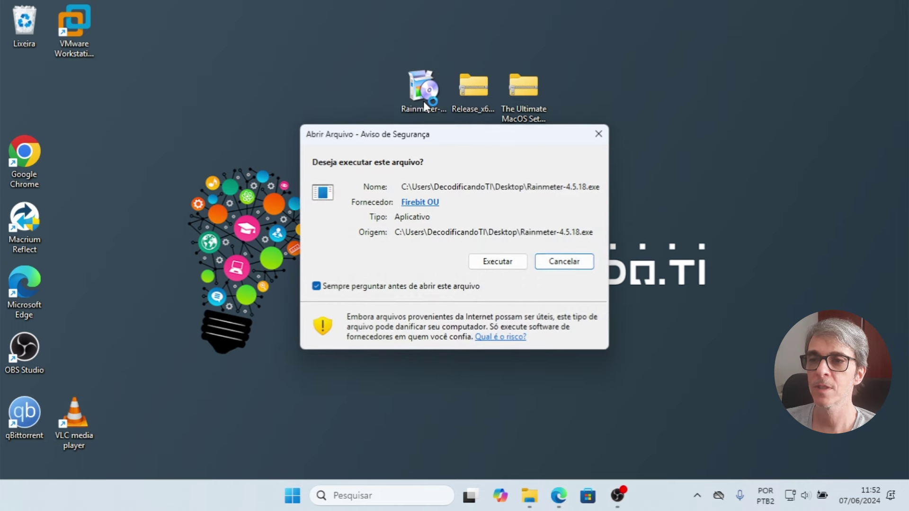
left_click(496, 264)
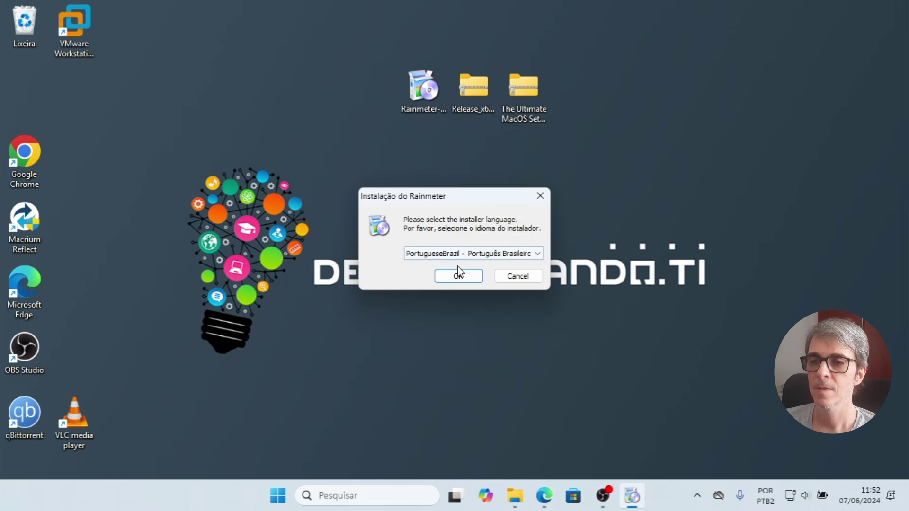
left_click(454, 274)
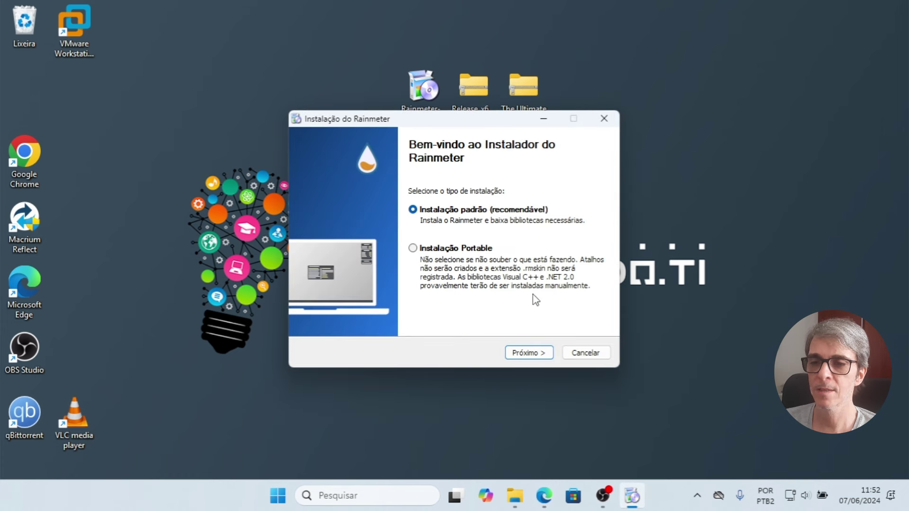
left_click(527, 355)
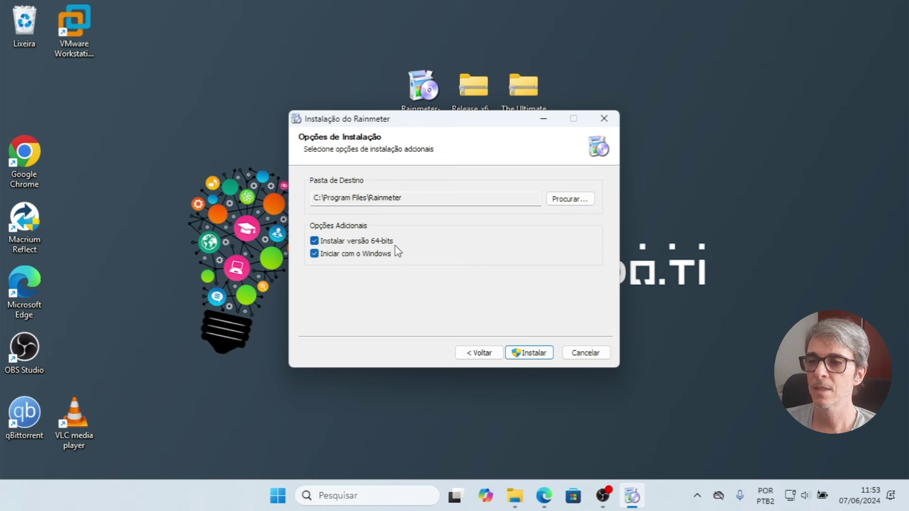
left_click(531, 356)
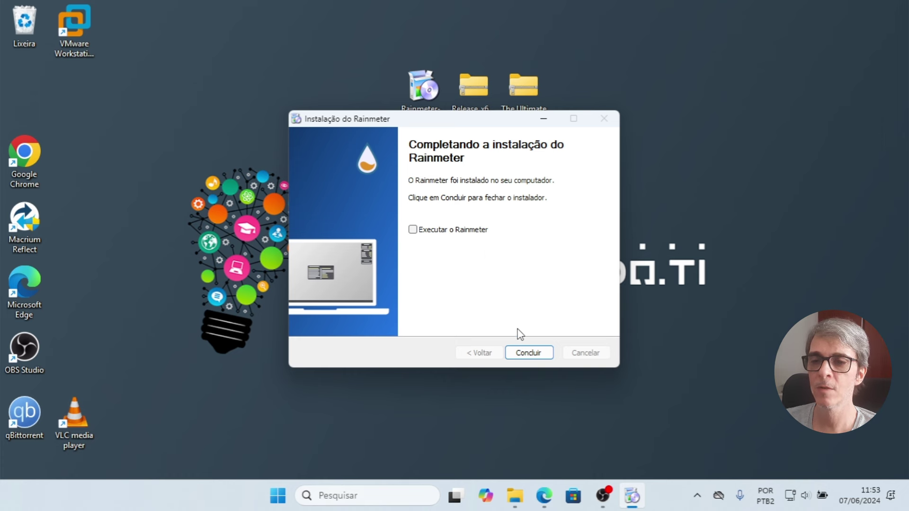
left_click(528, 354)
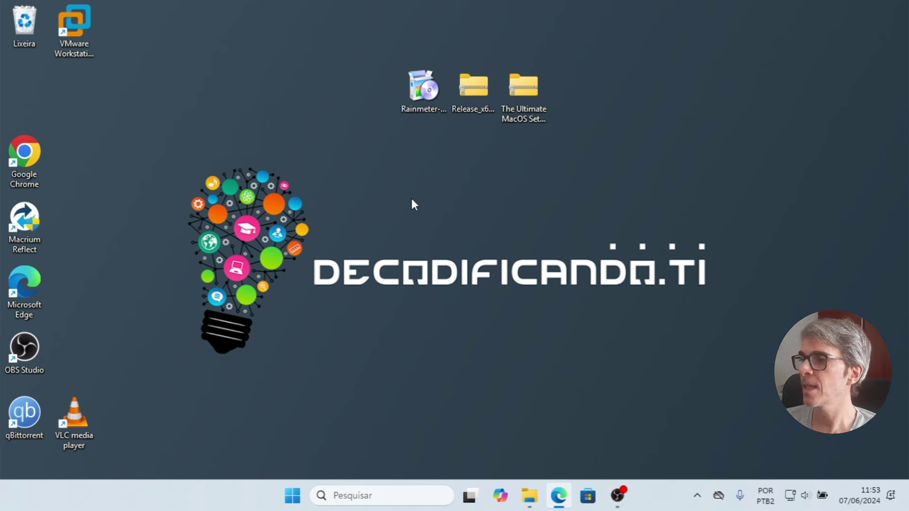
Step: Extract the Release_x64 zip archive into a Release_x64 folder on the desktop
left_click(476, 94)
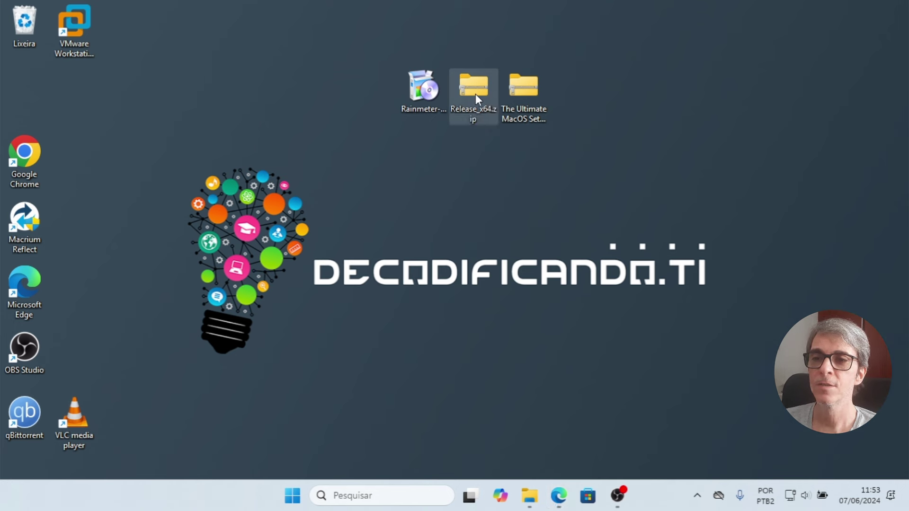
right_click(476, 94)
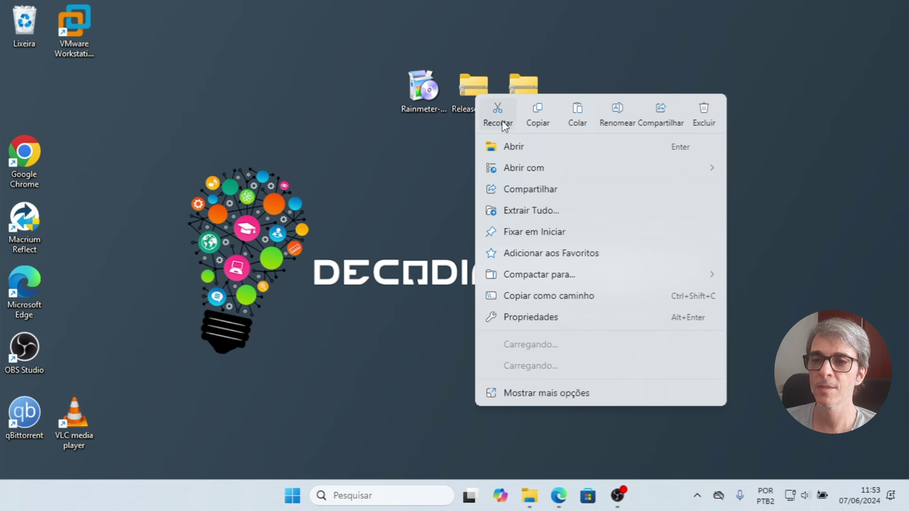
left_click(539, 213)
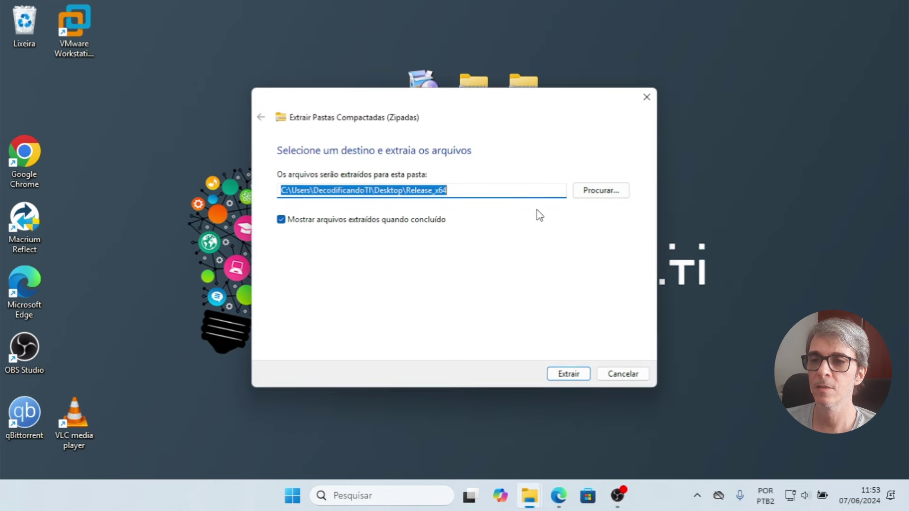
left_click(574, 375)
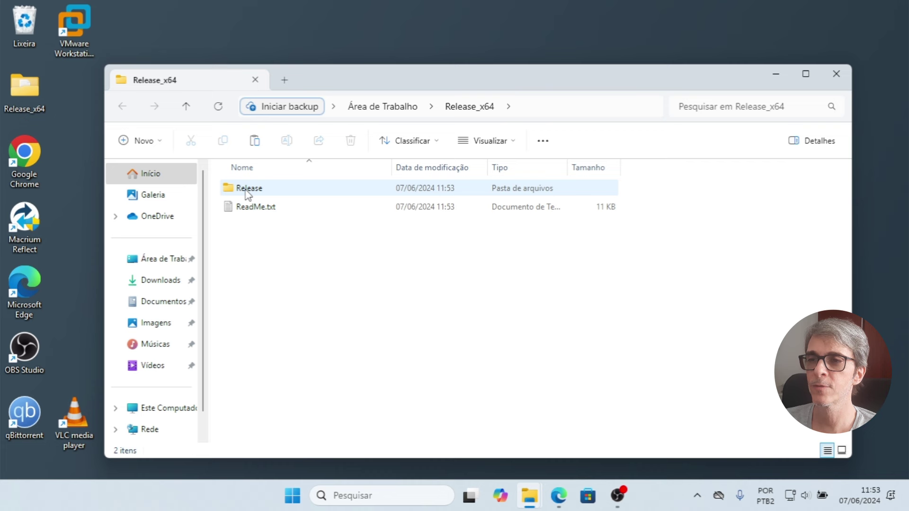
Step: Run register.cmd from the extracted Release folder as administrator to apply the ExplorerBlurMica effect, and check it on a File Explorer window
double_click(248, 191)
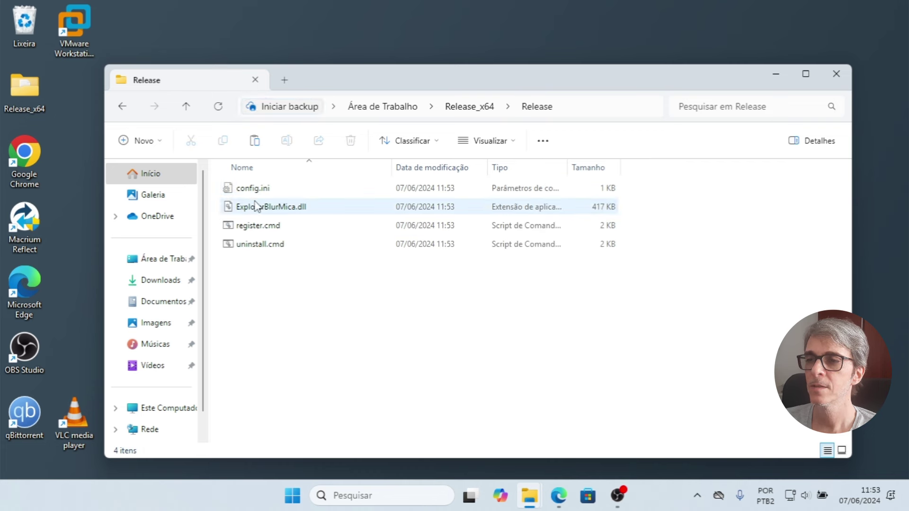
left_click(259, 228)
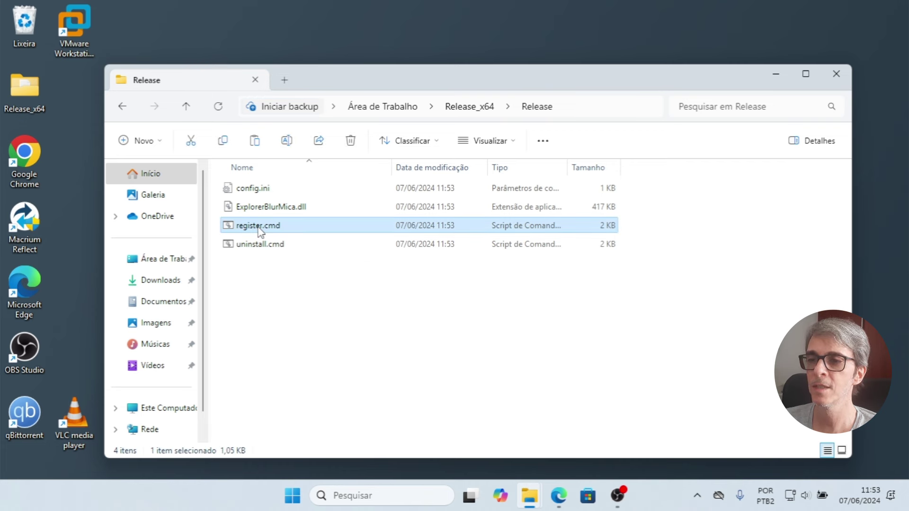
right_click(259, 228)
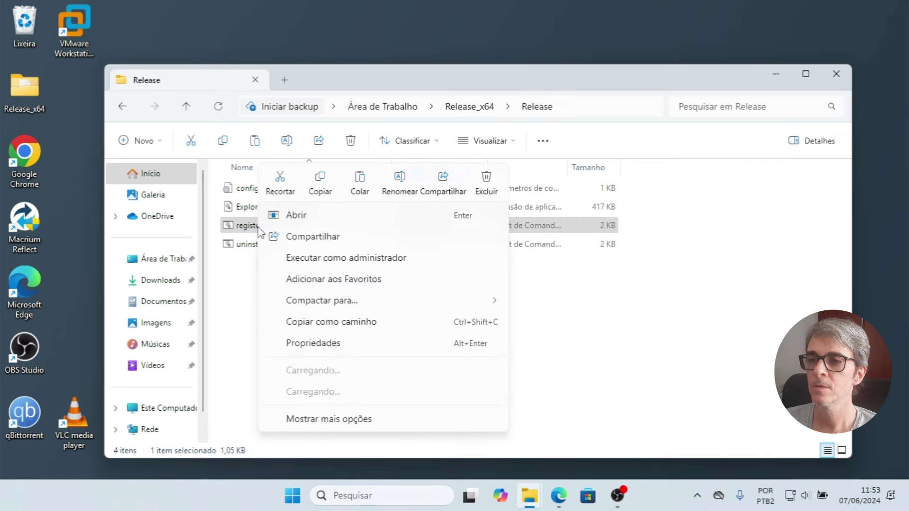
left_click(301, 259)
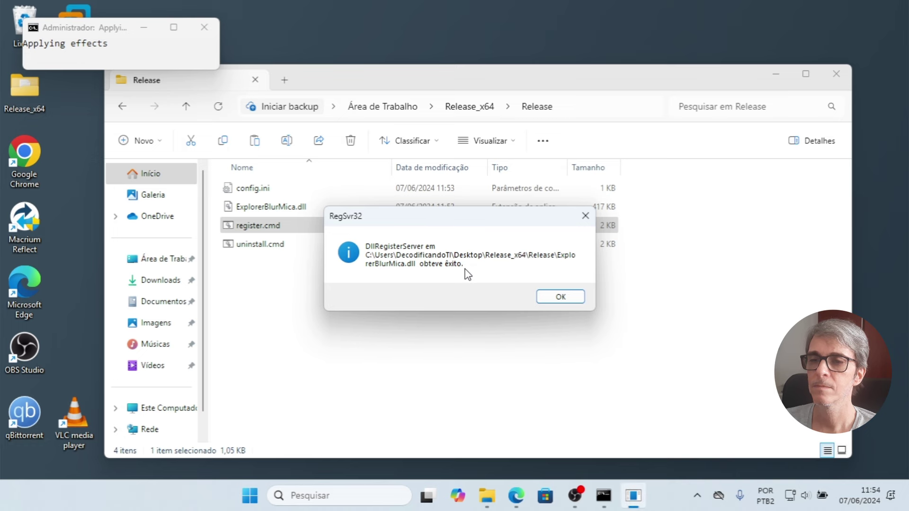
left_click(561, 296)
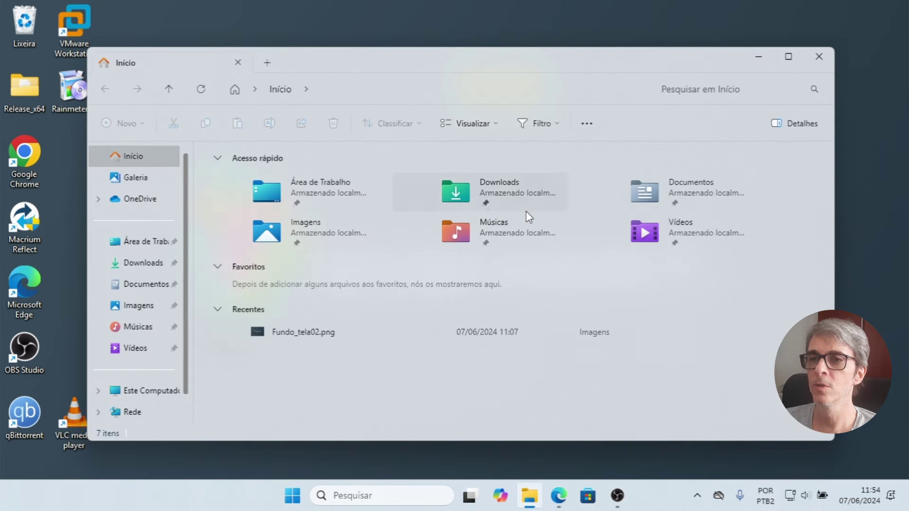
left_click_drag(463, 62, 493, 76)
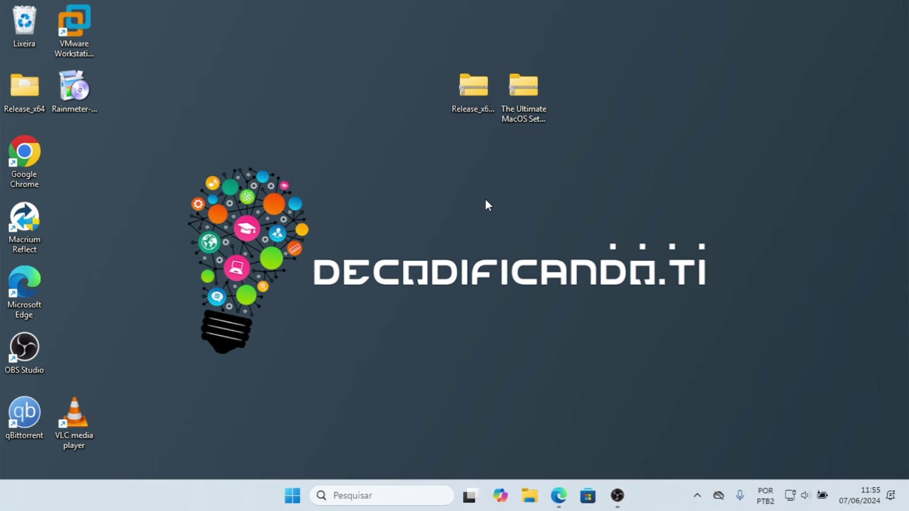
Step: Turn on automatic hiding of the taskbar in the Windows personalization settings
key("super+i")
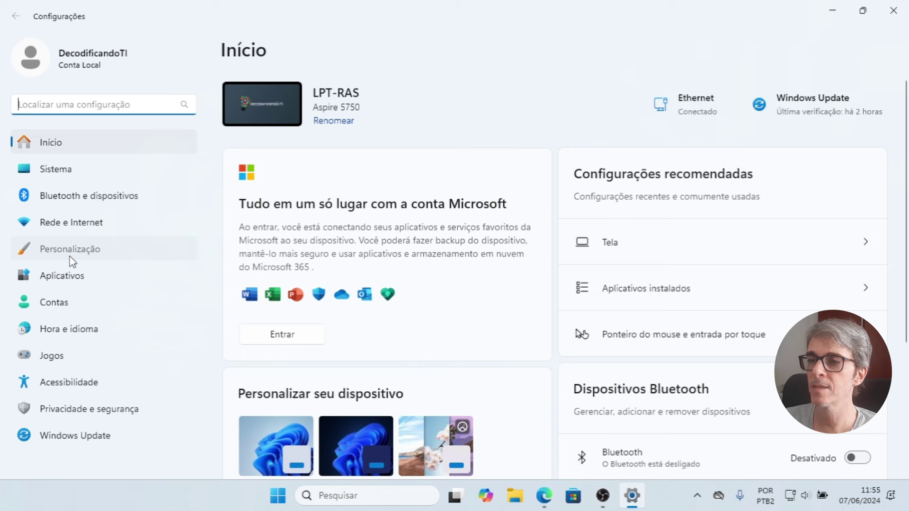
left_click(70, 256)
scroll(402, 270, "down", 5)
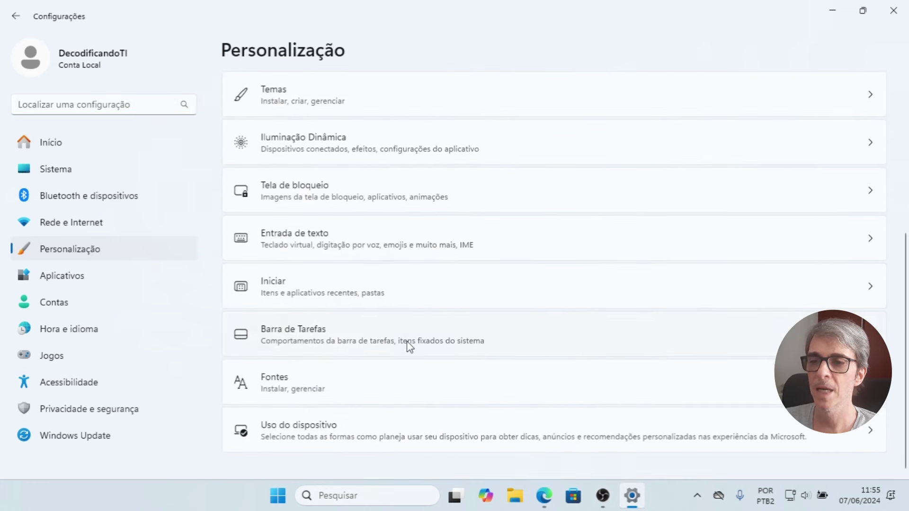
left_click(408, 340)
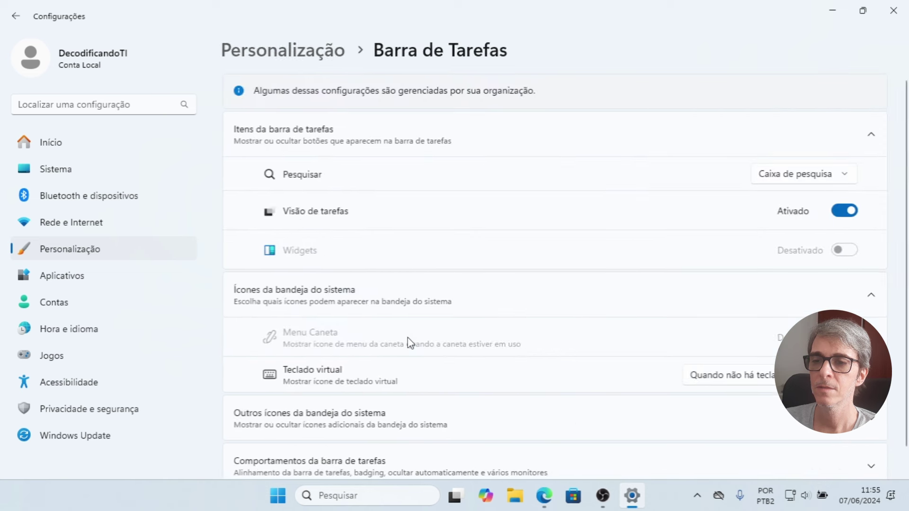
scroll(433, 326, "down", 1)
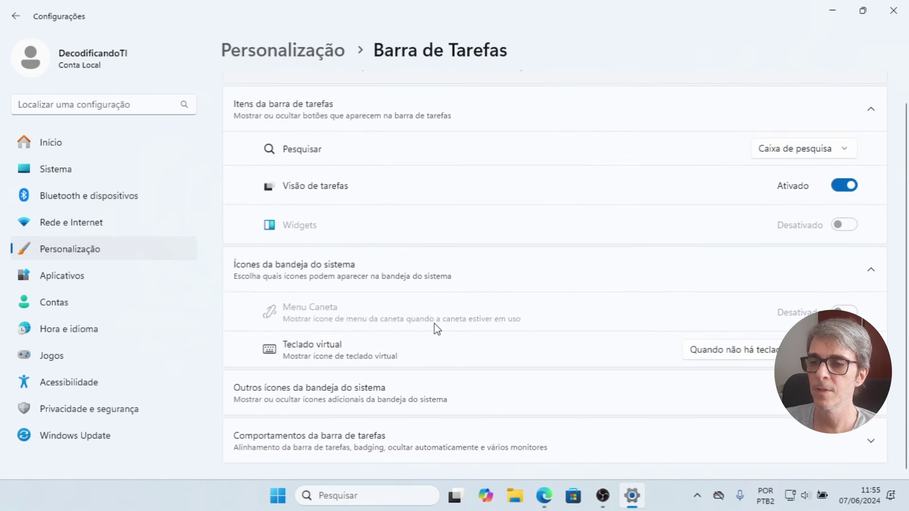
left_click(798, 445)
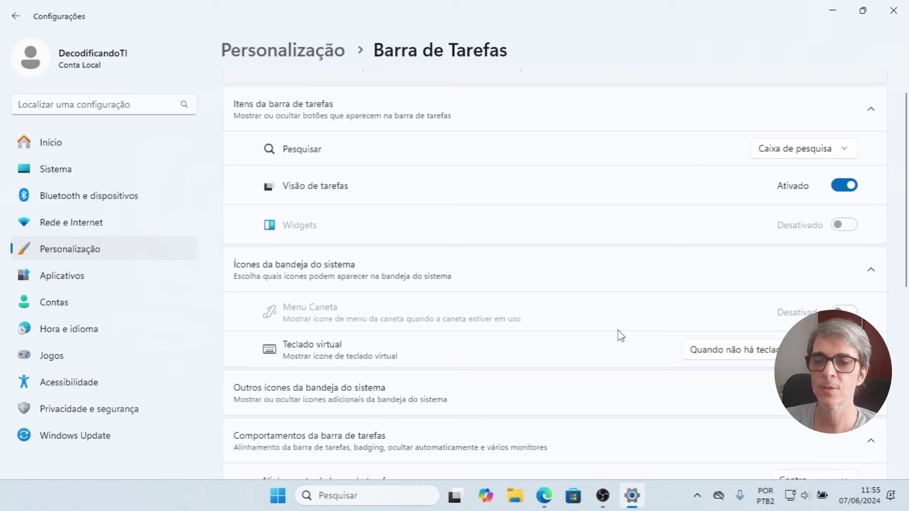
scroll(620, 336, "down", 3)
scroll(621, 335, "down", 10)
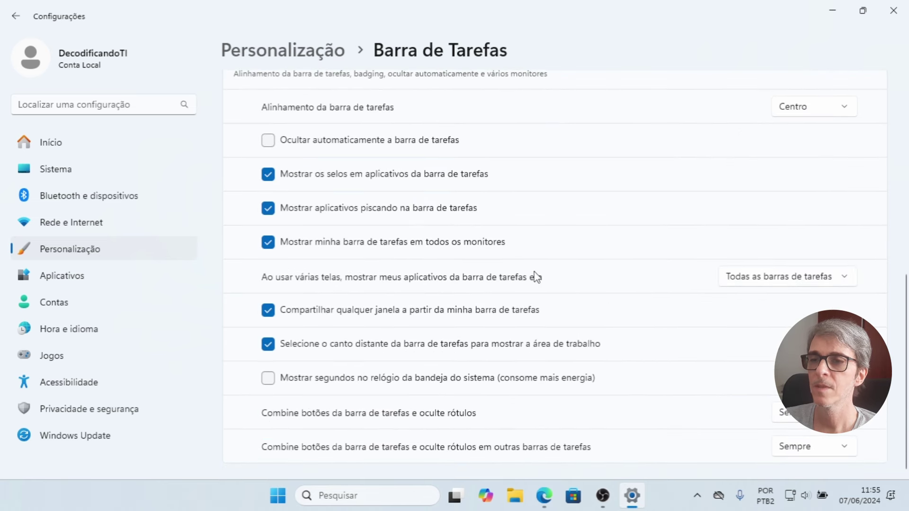
left_click(268, 141)
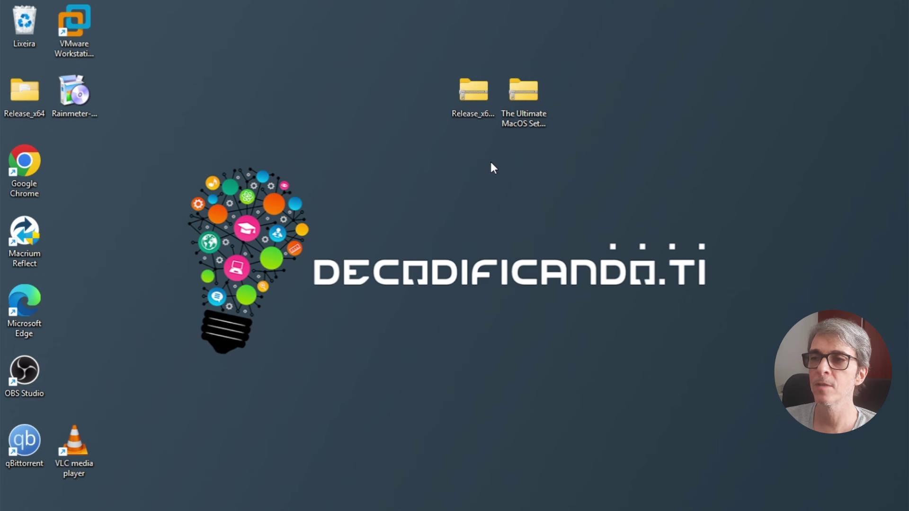
Step: Extract The Ultimate MacOS Setup archive into its own folder on the desktop
right_click(521, 107)
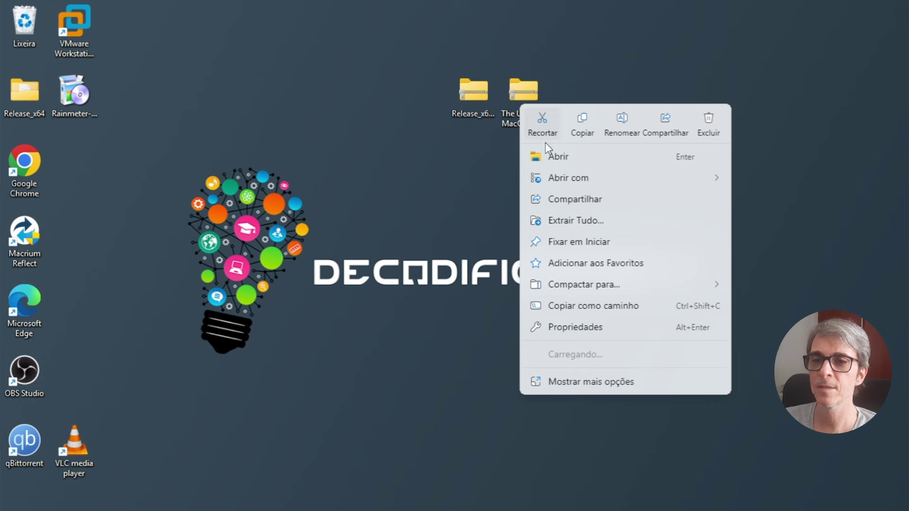
left_click(567, 221)
left_click(578, 393)
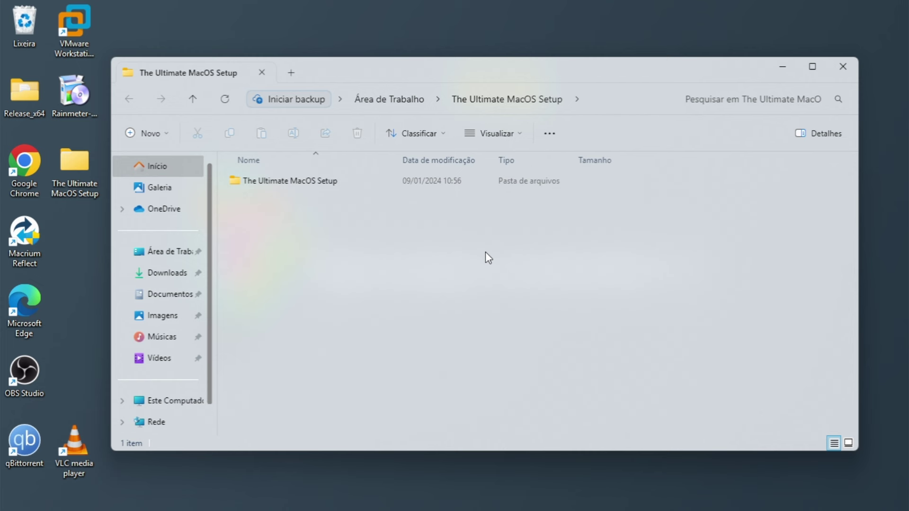
Step: Open the inner The Ultimate MacOS Setup folder and locate the MacOs Suite_2.03.rmskin file
double_click(260, 180)
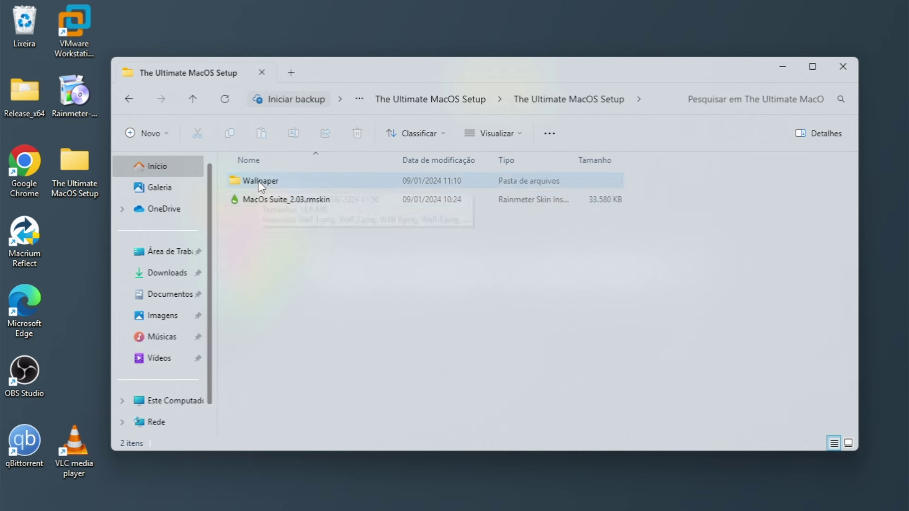
left_click(304, 206)
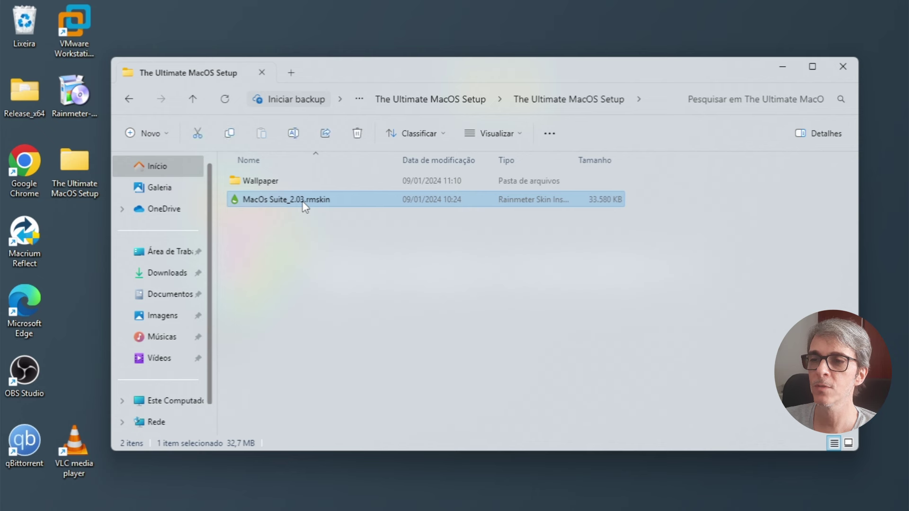
left_click(392, 241)
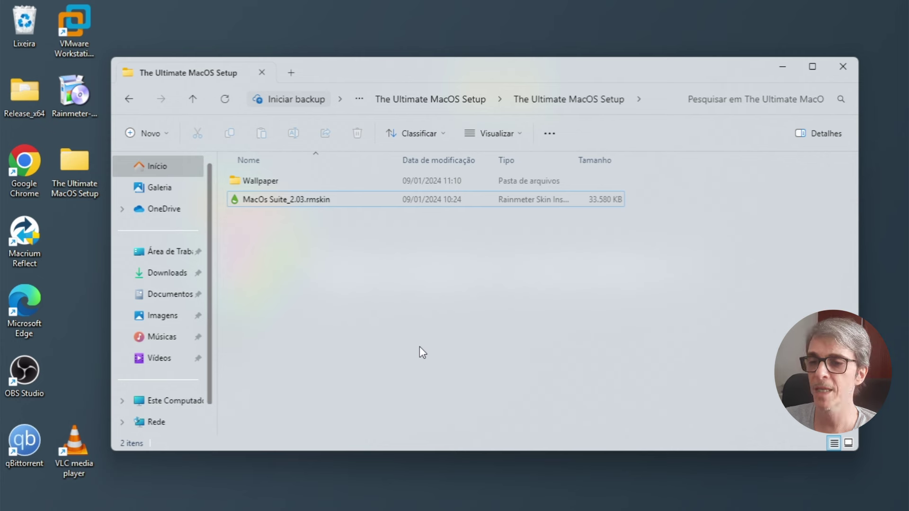
Step: Find Rainmeter with the Windows search and launch it
mouse_move(483, 509)
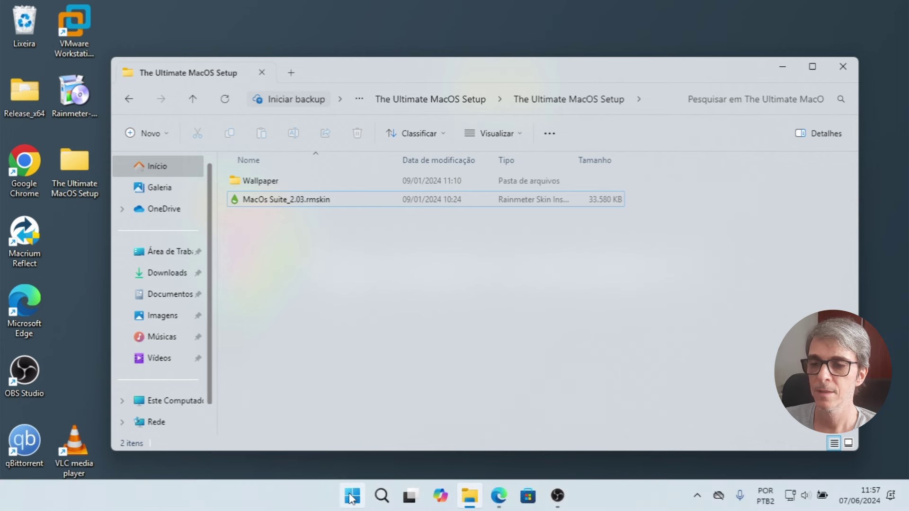
left_click(351, 498)
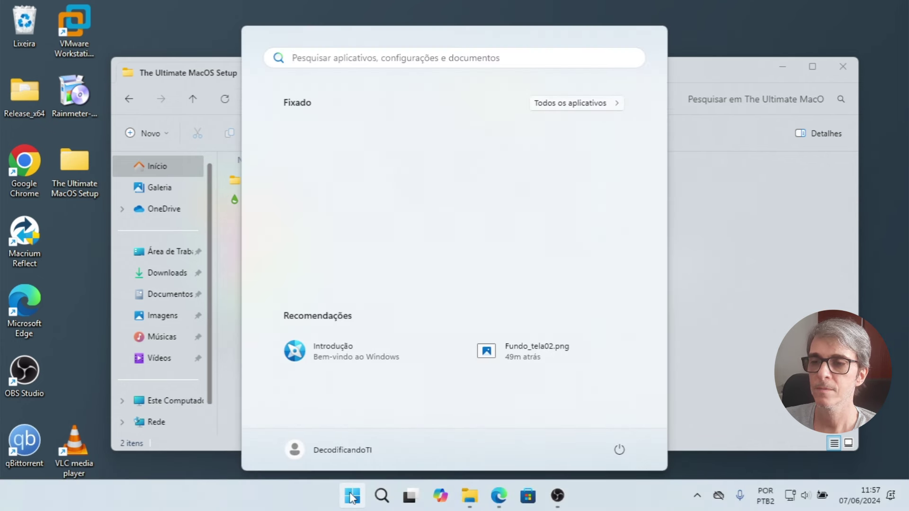
left_click(364, 59)
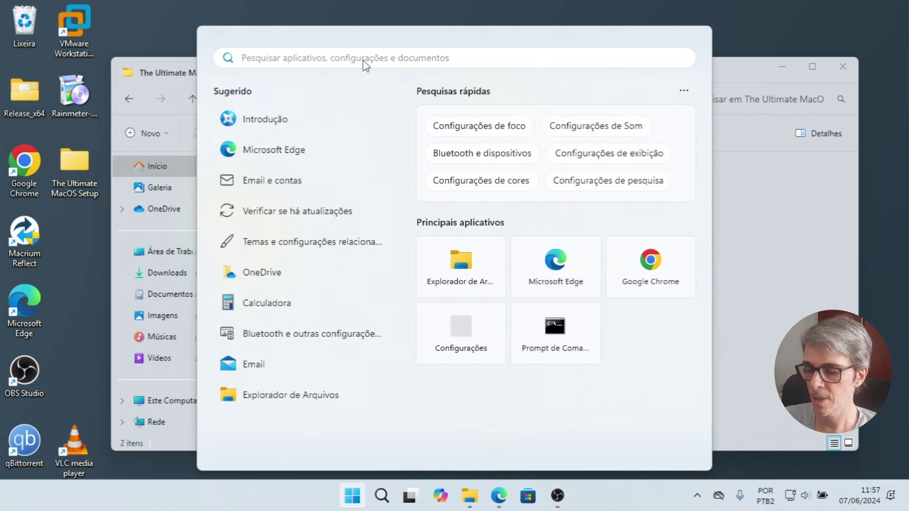
type("rain")
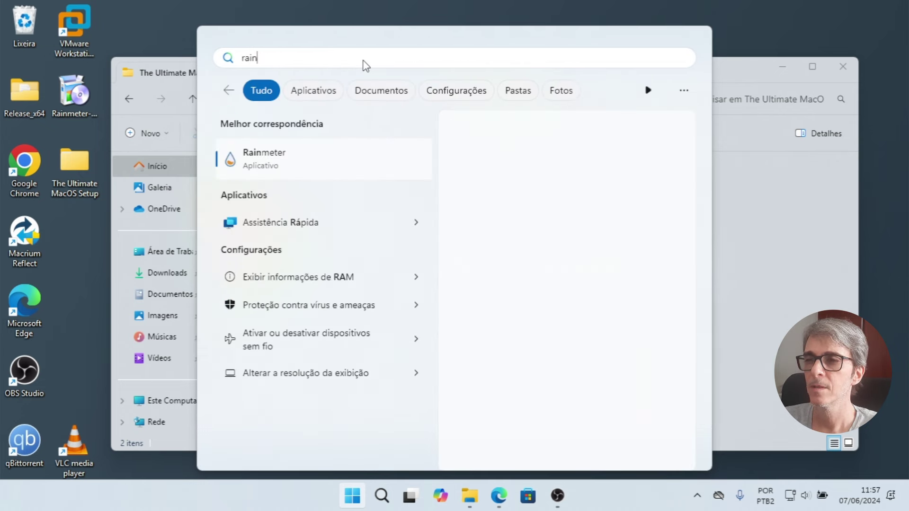
left_click(319, 166)
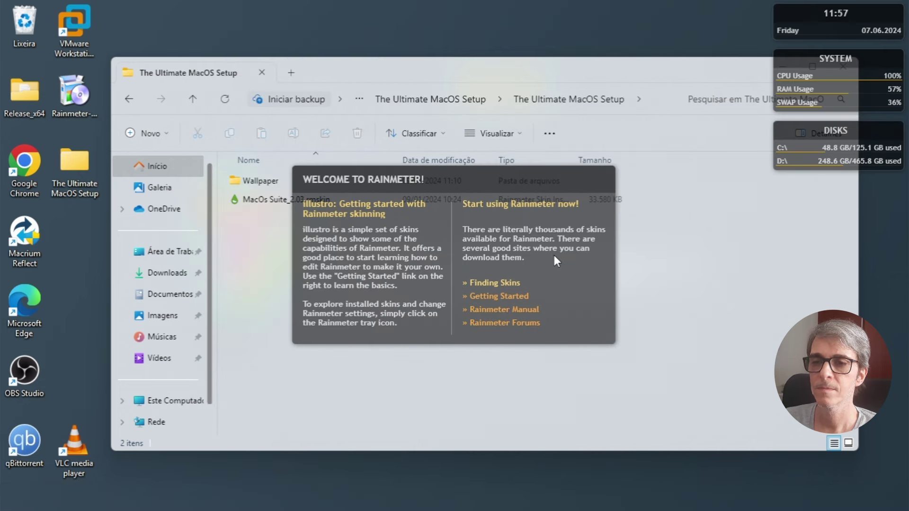
Step: Unload the default illustro skins Welcome, Disk, System and Clock from the desktop
right_click(564, 261)
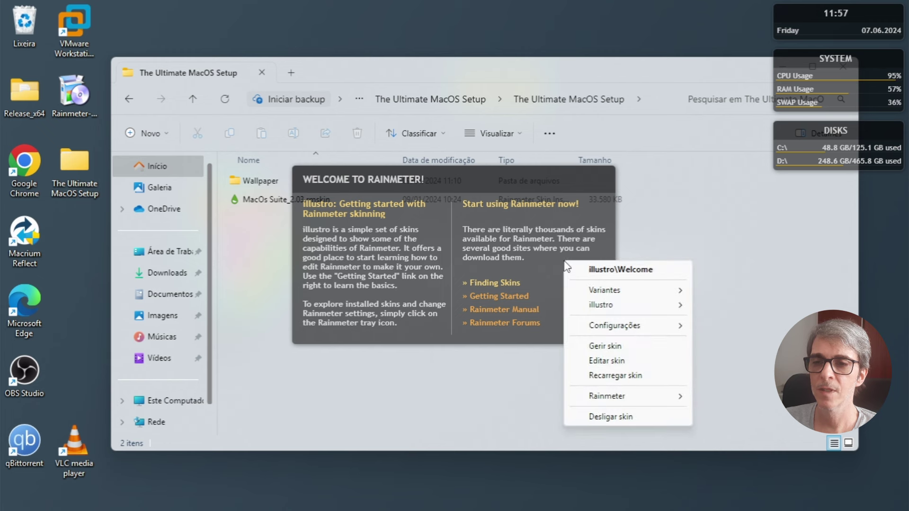
left_click(628, 420)
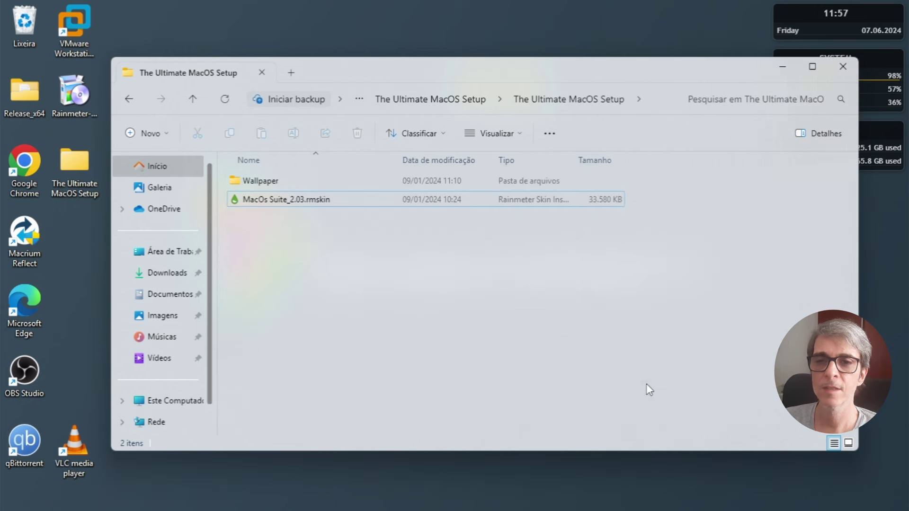
right_click(876, 129)
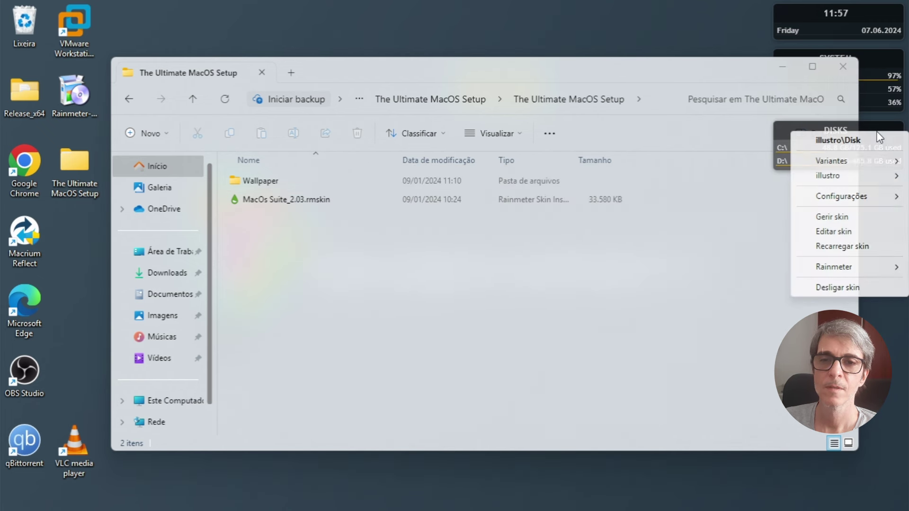
left_click(859, 288)
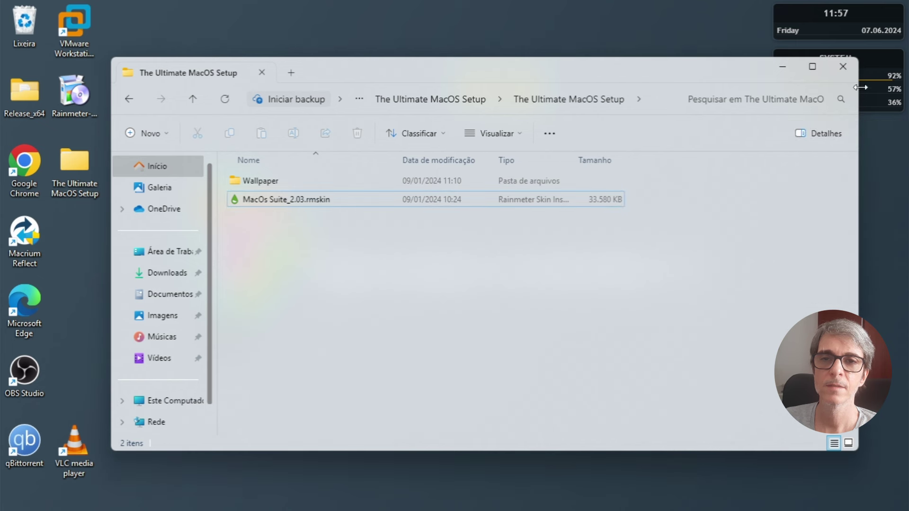
right_click(867, 53)
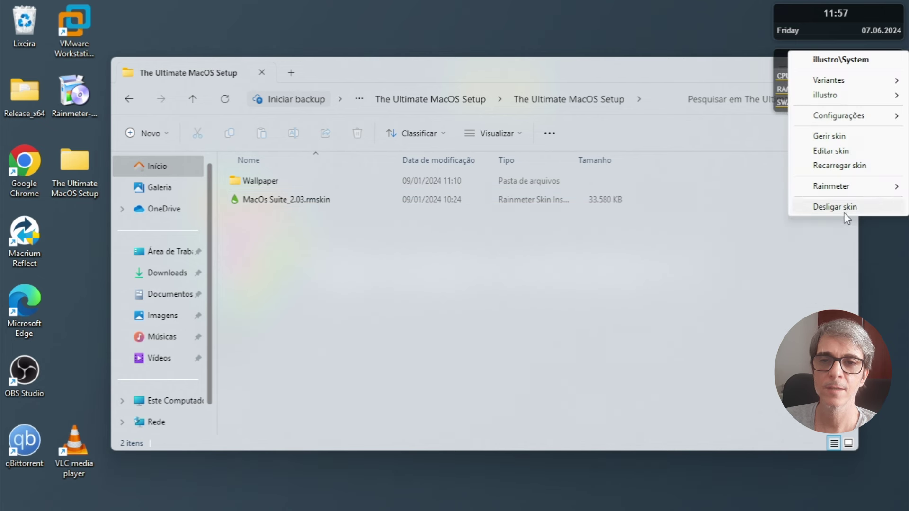
left_click(833, 207)
right_click(819, 22)
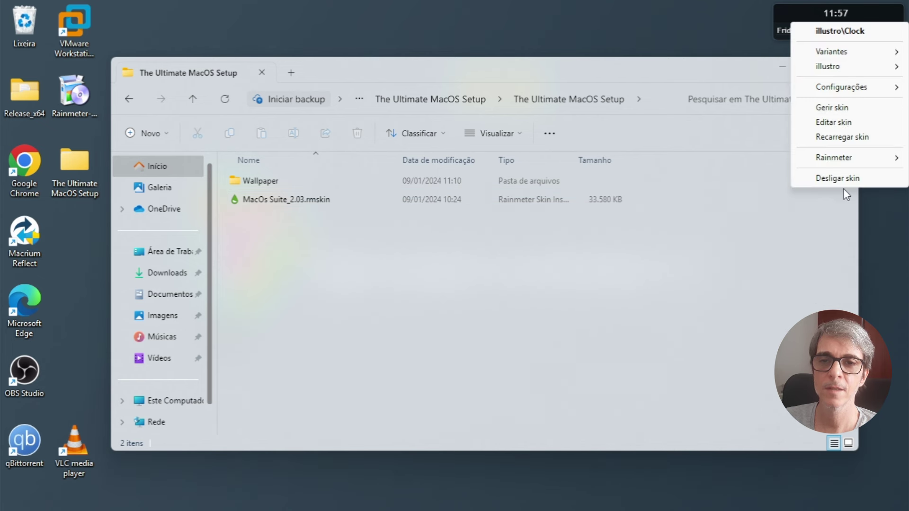
left_click(836, 179)
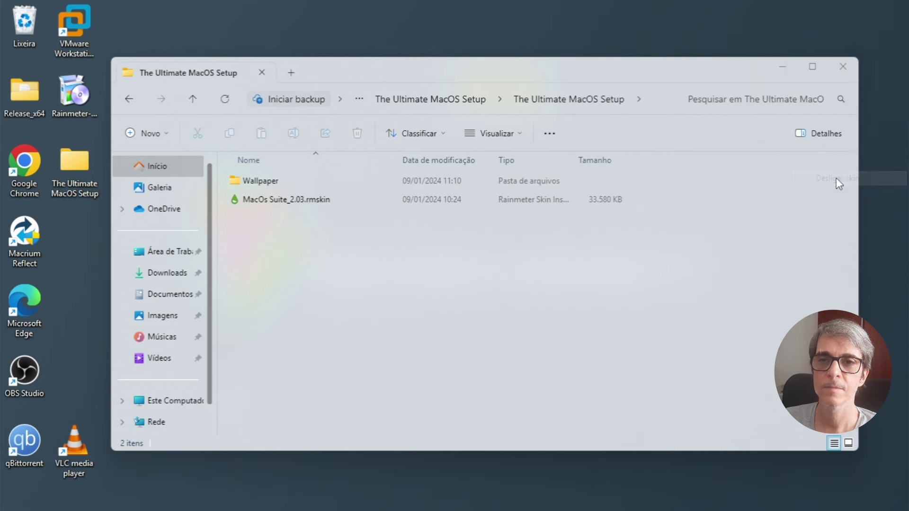
Step: Install the MacOs Suite_2.03.rmskin package with Mac Menu and its included skins loaded, and check the Apple menu on the new menu bar
left_click(234, 203)
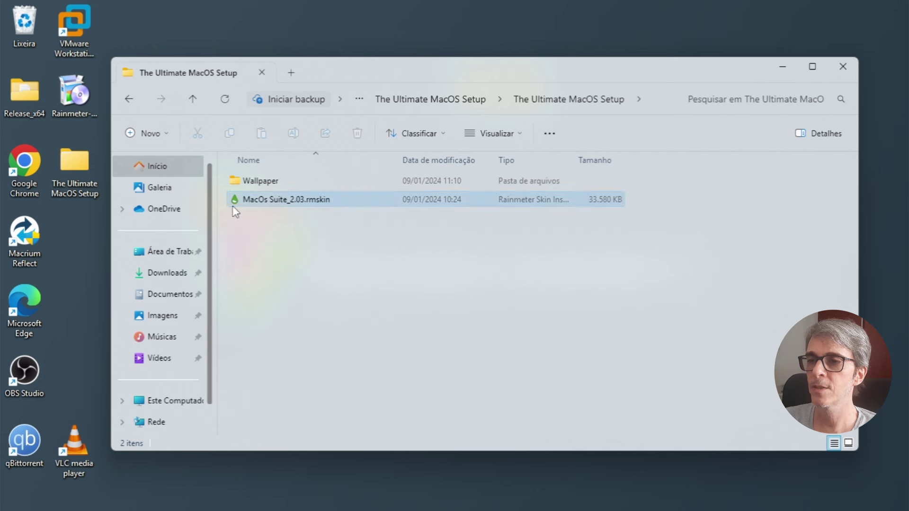
right_click(280, 203)
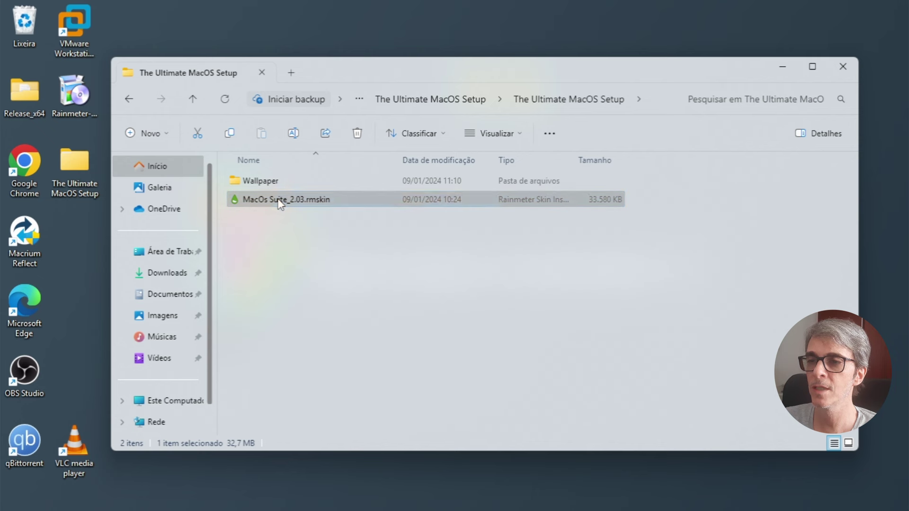
left_click(354, 451)
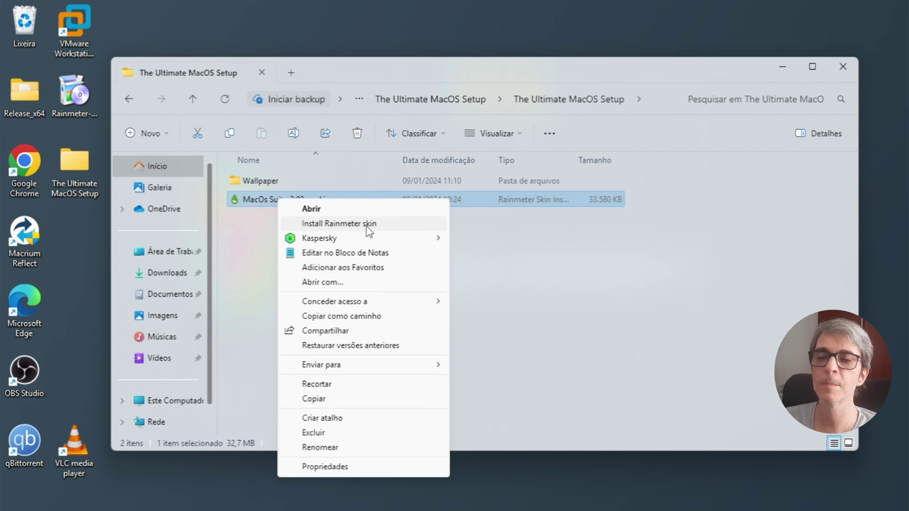
left_click(358, 224)
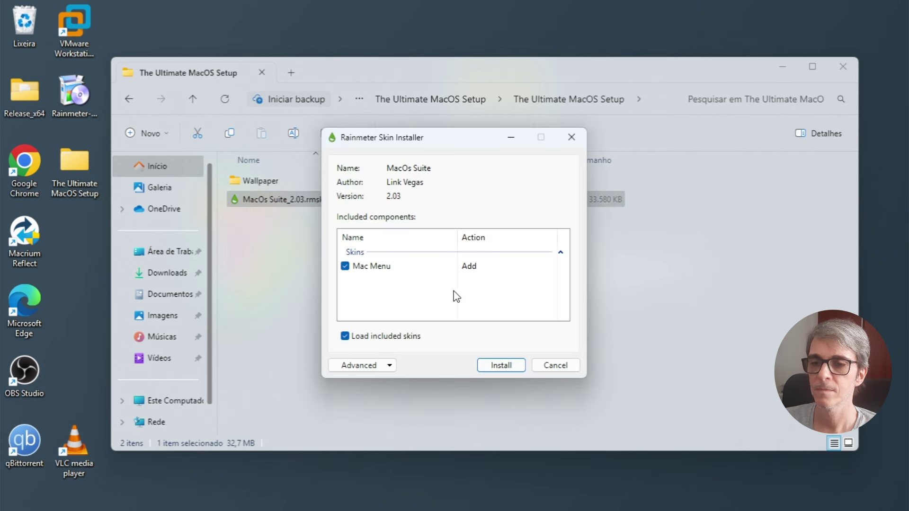
left_click(493, 366)
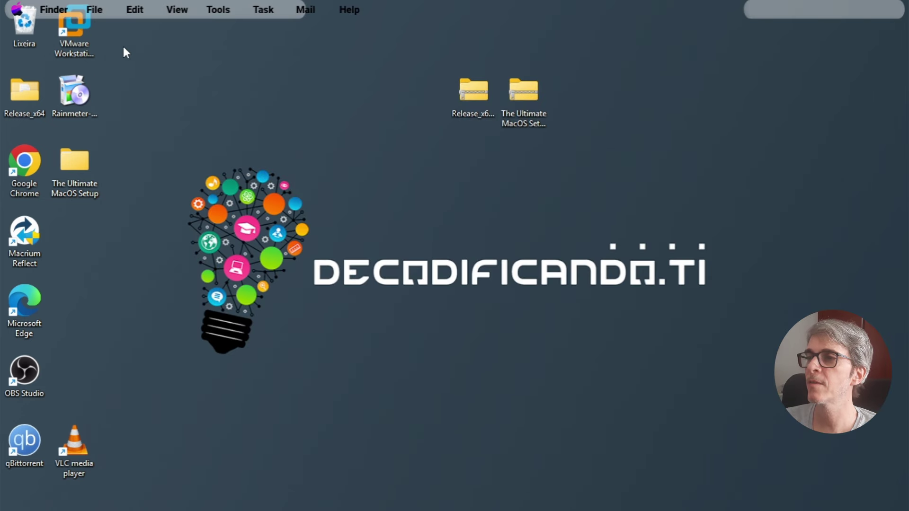
left_click(17, 18)
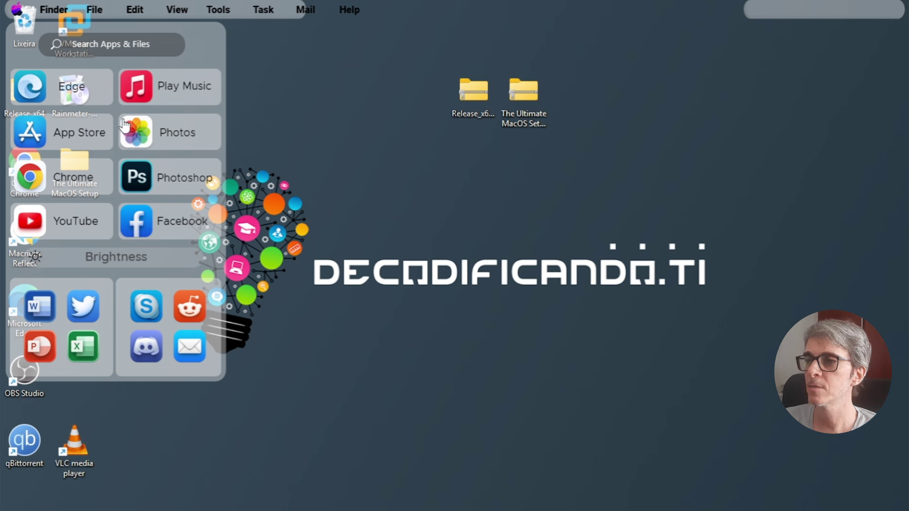
left_click(17, 19)
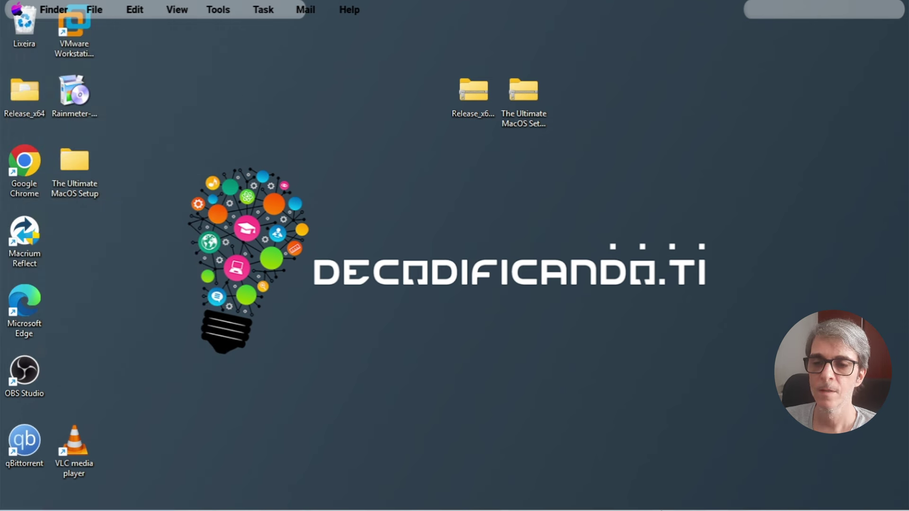
Step: Open the Rainmeter manager and load the Dock.ini skin from the Mac Menu Dock folder
left_click(698, 497)
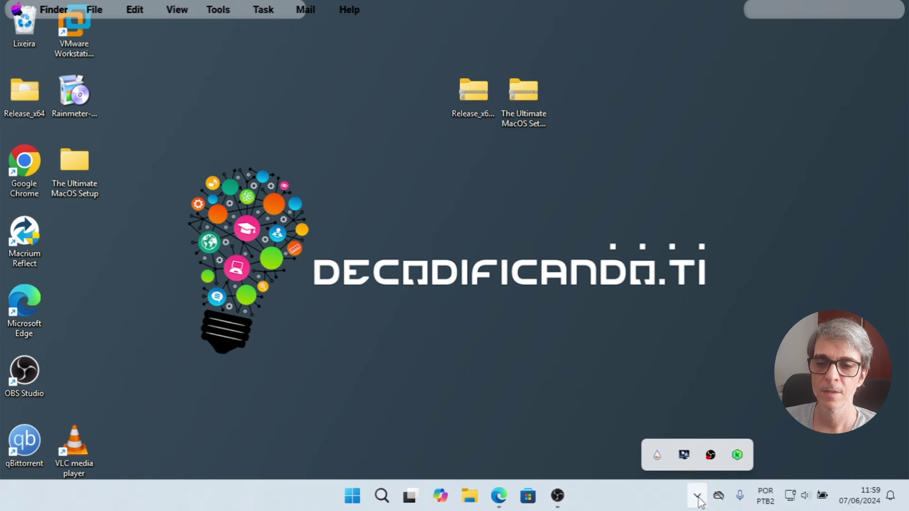
right_click(659, 457)
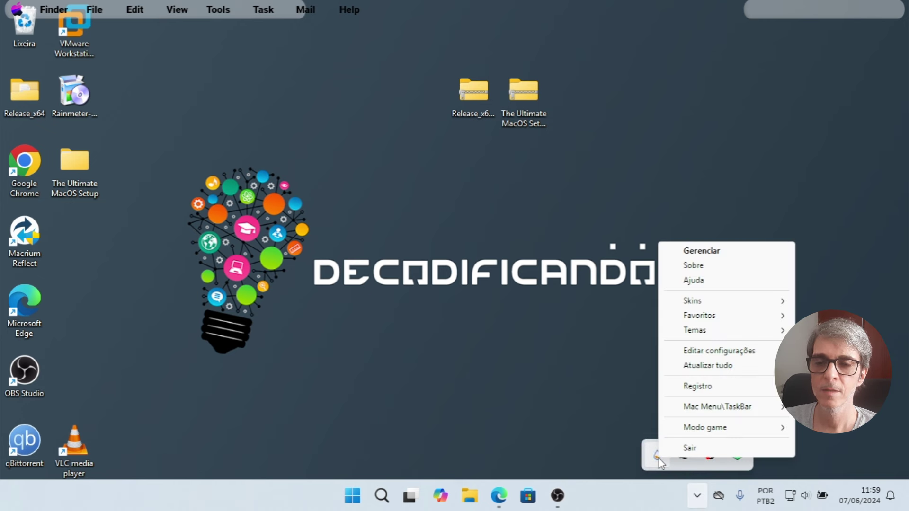
left_click(701, 251)
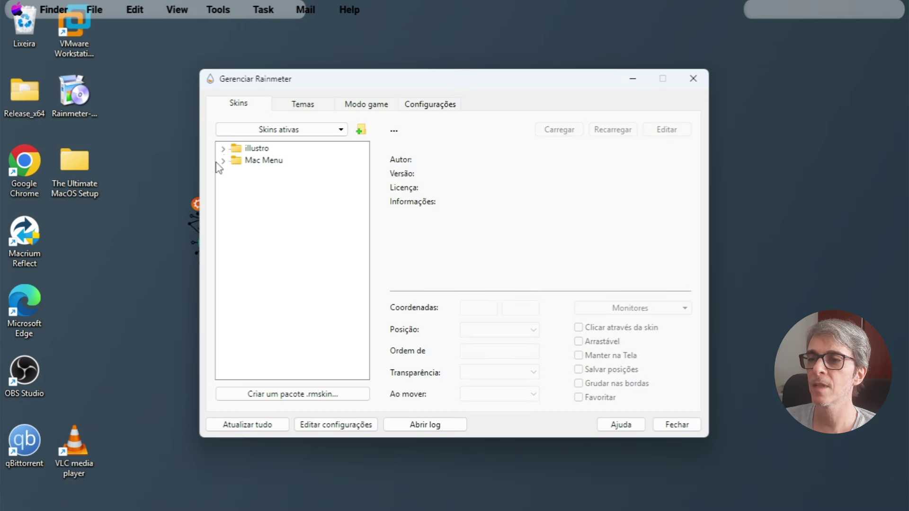
left_click(223, 161)
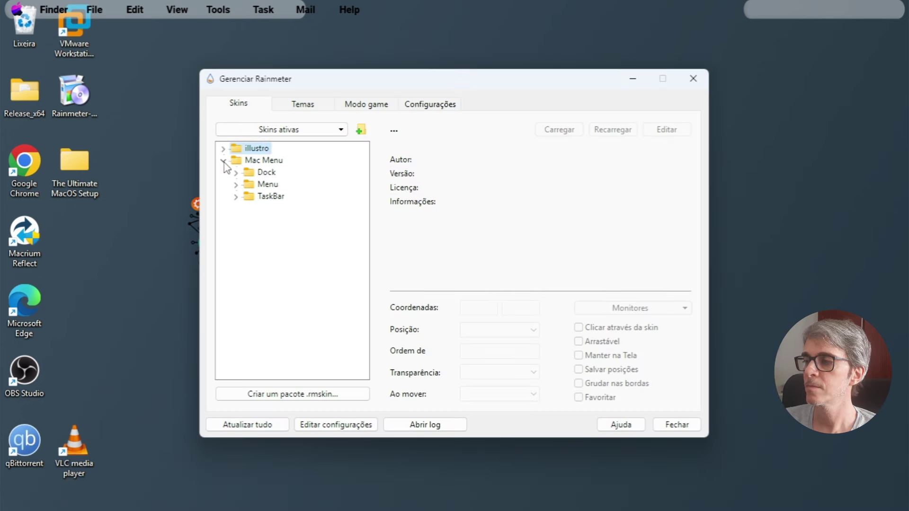
left_click(236, 173)
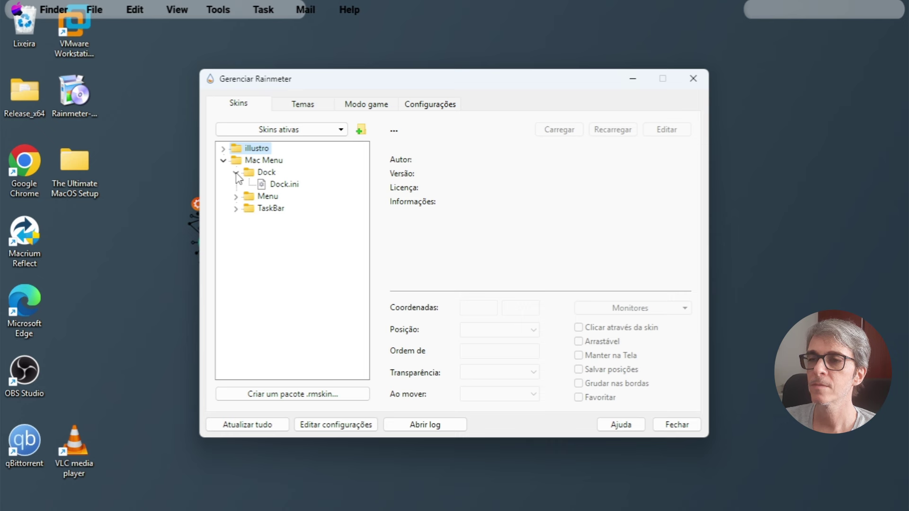
left_click(281, 187)
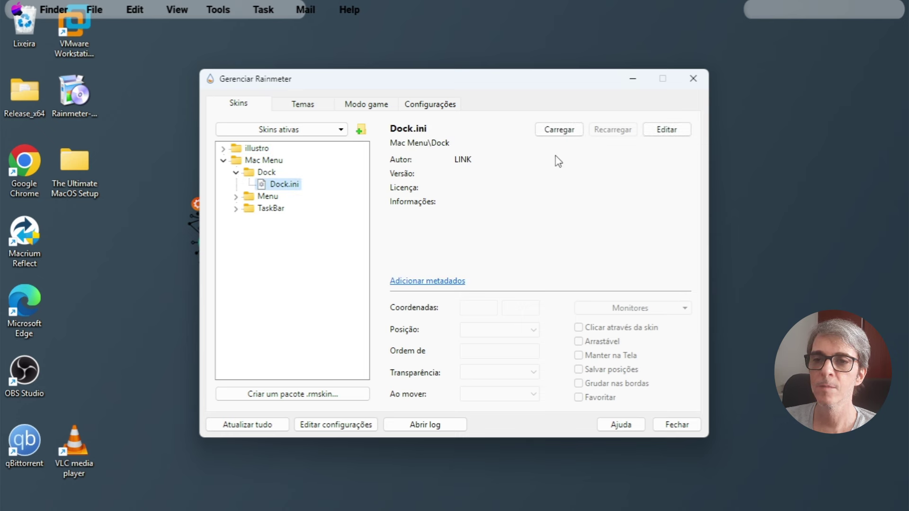
left_click(561, 131)
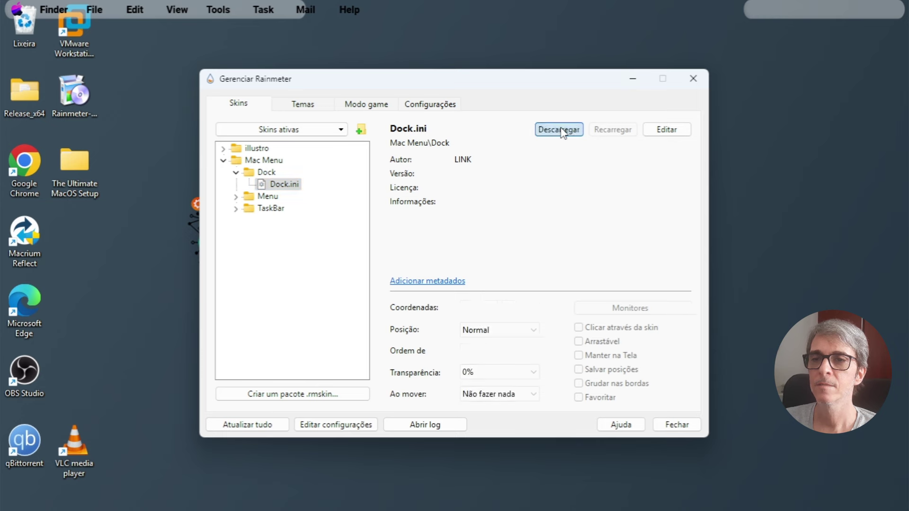
Step: Place the dock along the desktop's lower edge, shifted left until its search box fits on screen, with Manter na Tela disabled
left_click_drag(196, 56, 198, 495)
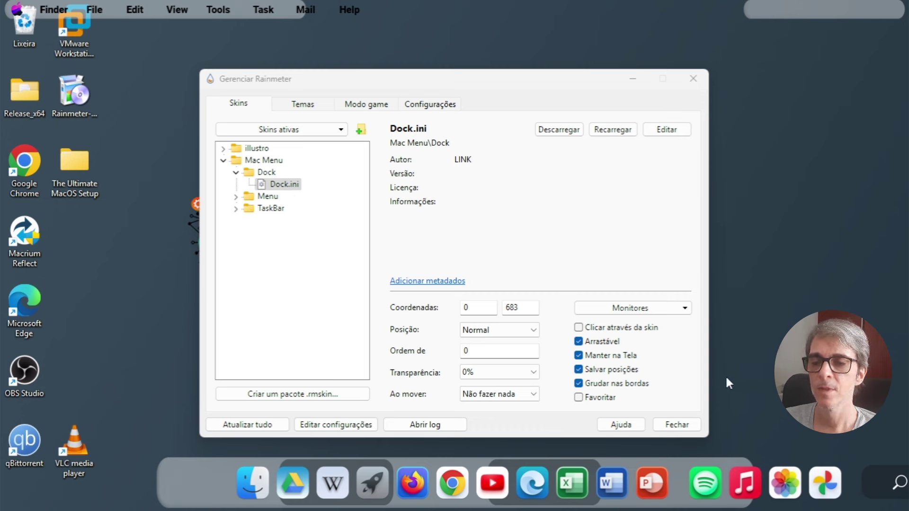
left_click(579, 356)
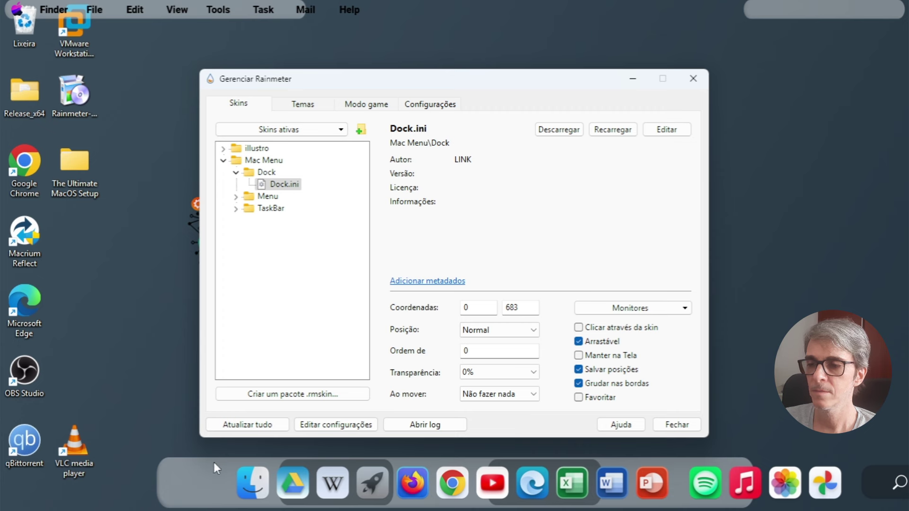
left_click_drag(205, 481, 55, 475)
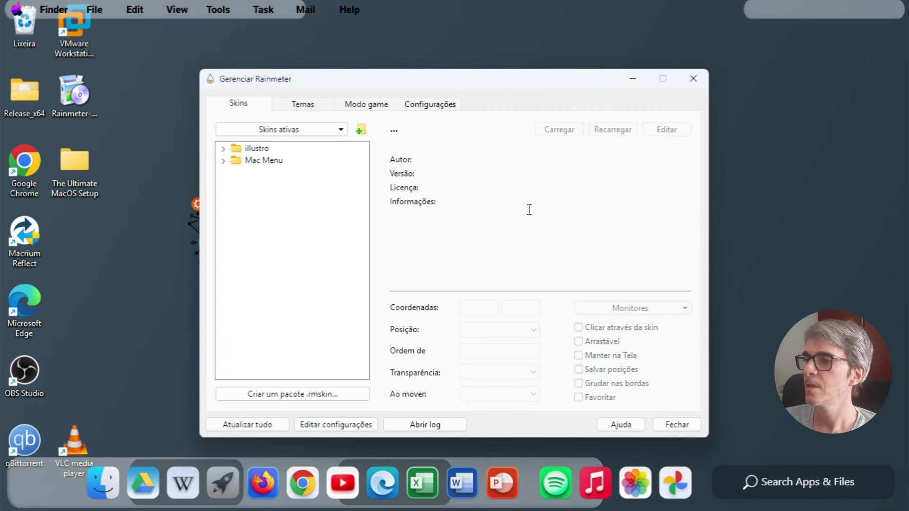
Step: Load the Menu.ini skin from the Mac Menu Menu folder in the Rainmeter manager
left_click(223, 161)
left_click(236, 184)
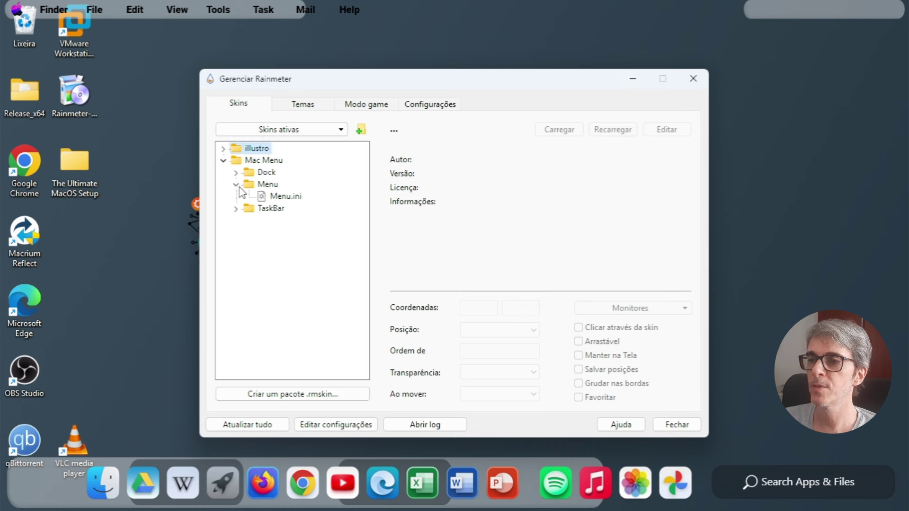
left_click(285, 201)
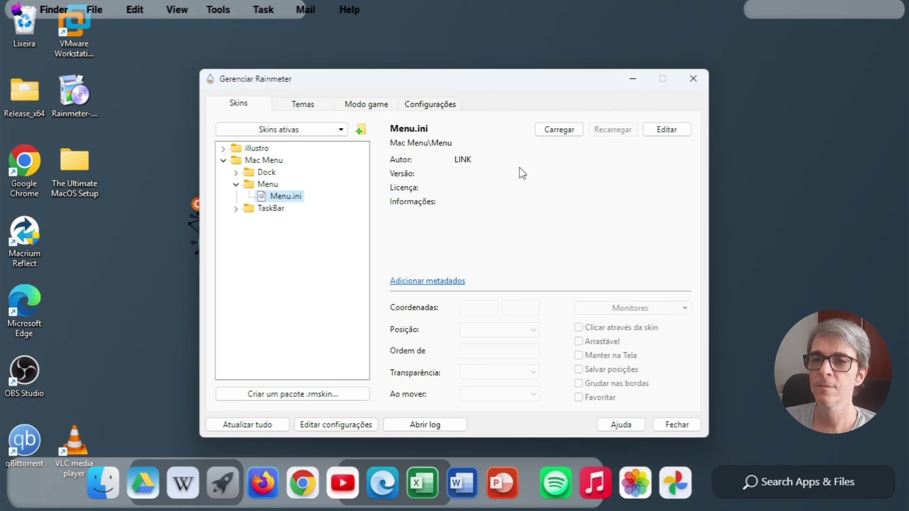
left_click(557, 135)
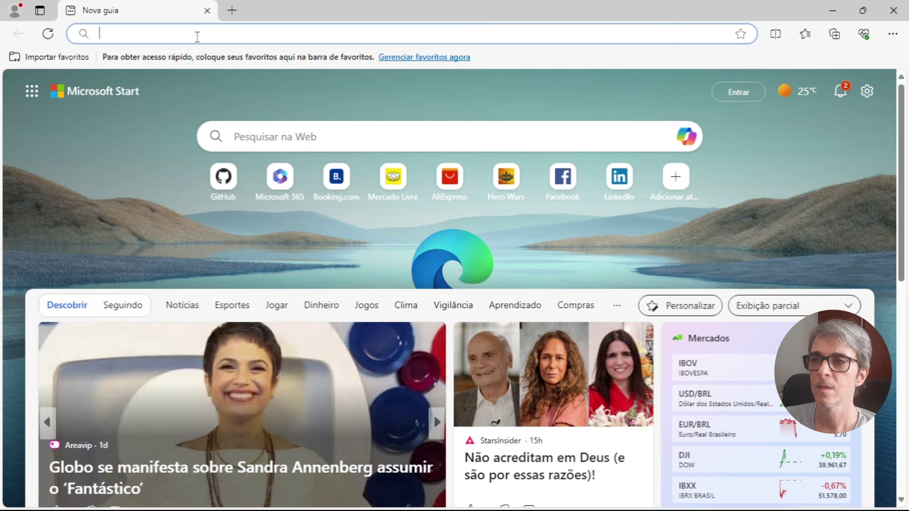
left_click(196, 34)
type("https://www.peakpx.com/")
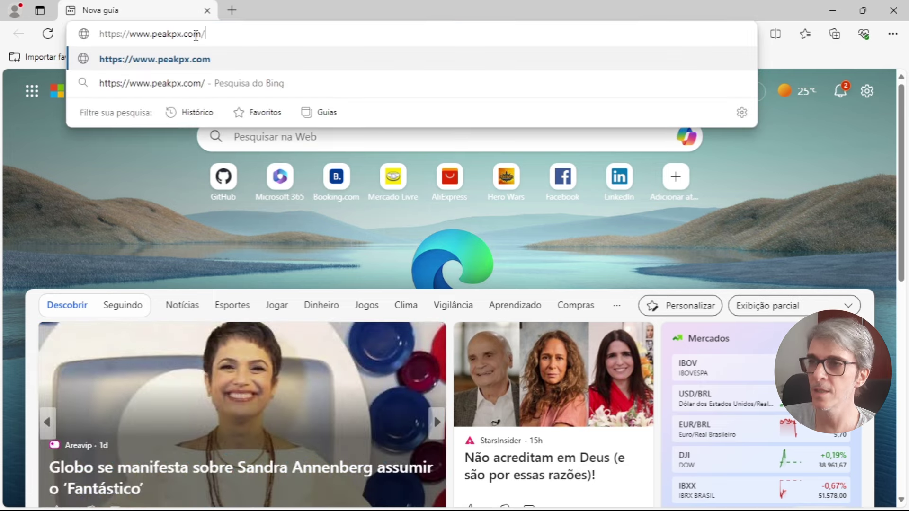
key("Return")
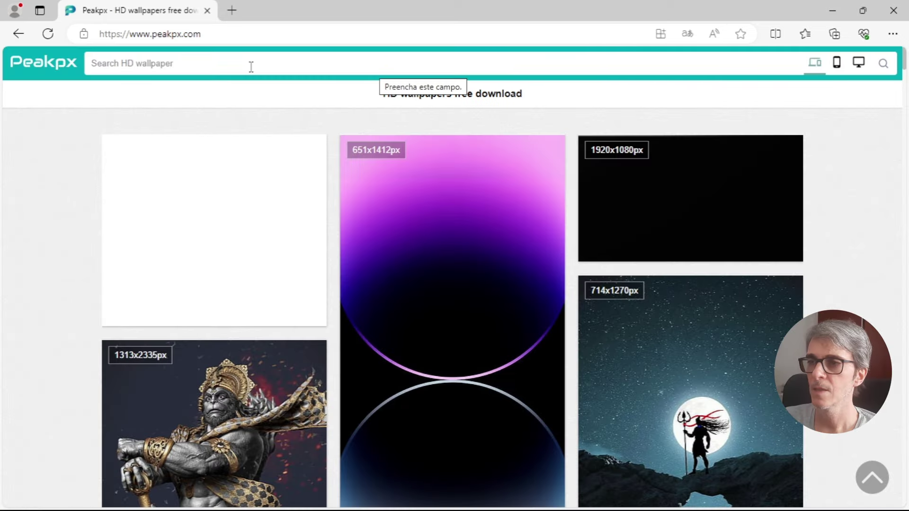
left_click(251, 67)
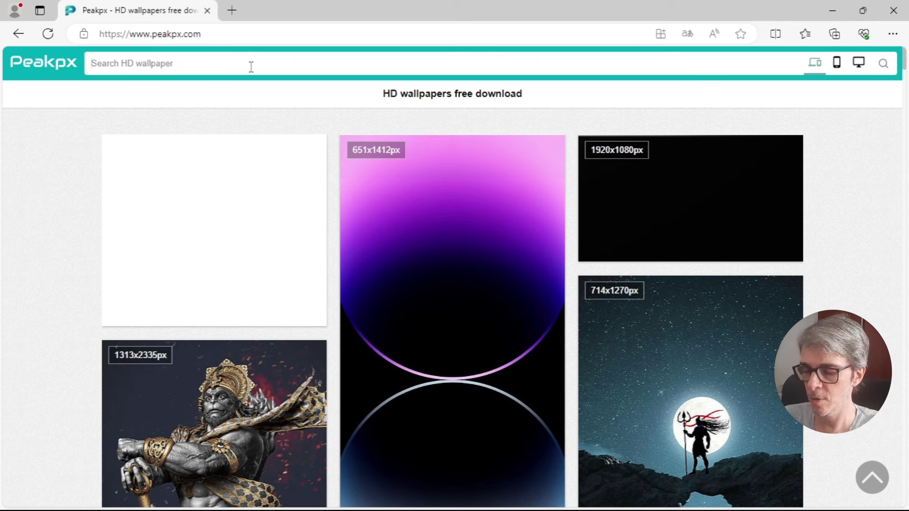
type("macos")
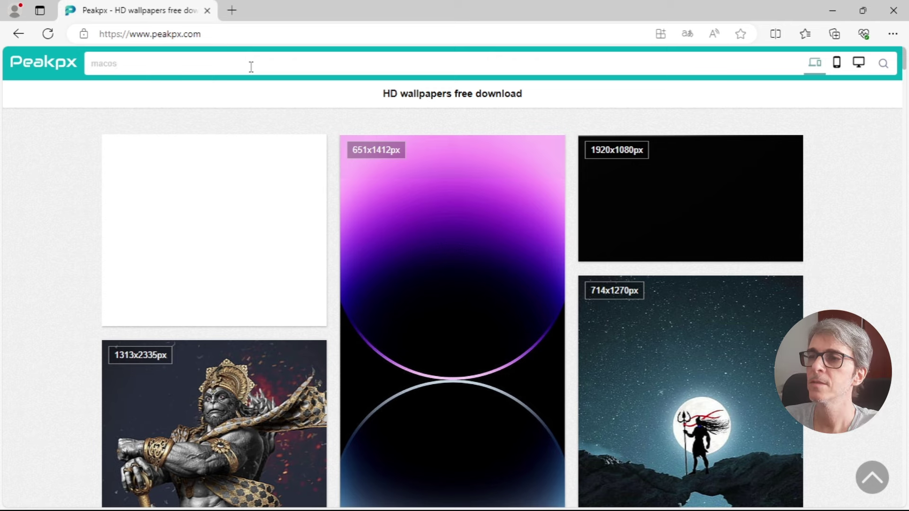
key("Return")
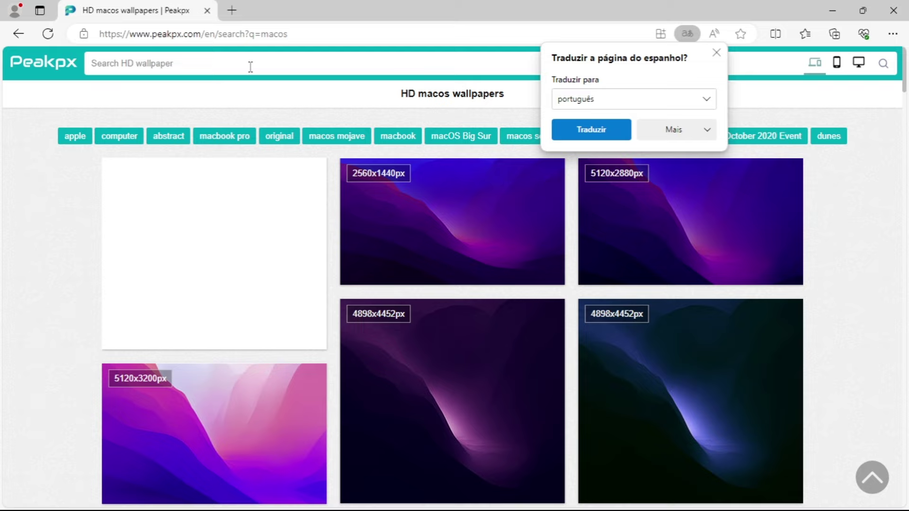
left_click(540, 117)
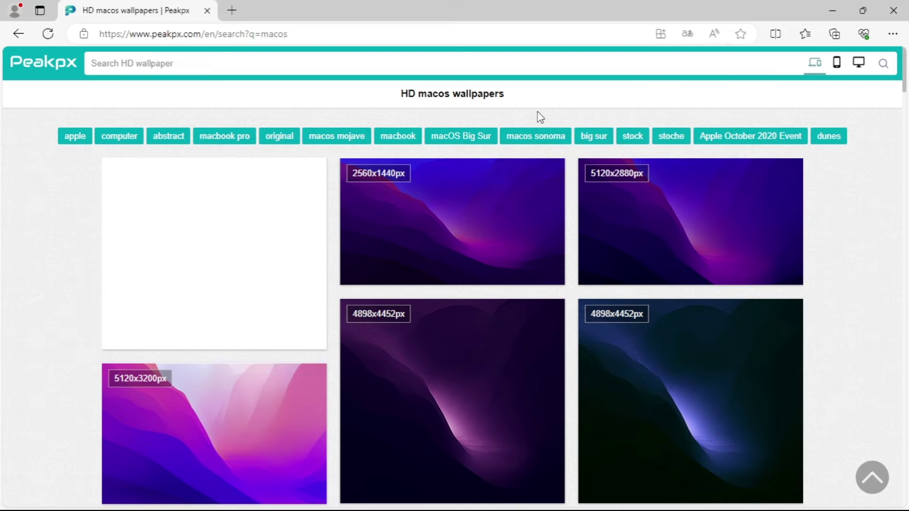
Step: Download the original 5120x3200px version of the orange MacOS Ventura iOS 16 Dark WWDC 2022 wallpaper
scroll(541, 117, "down", 5)
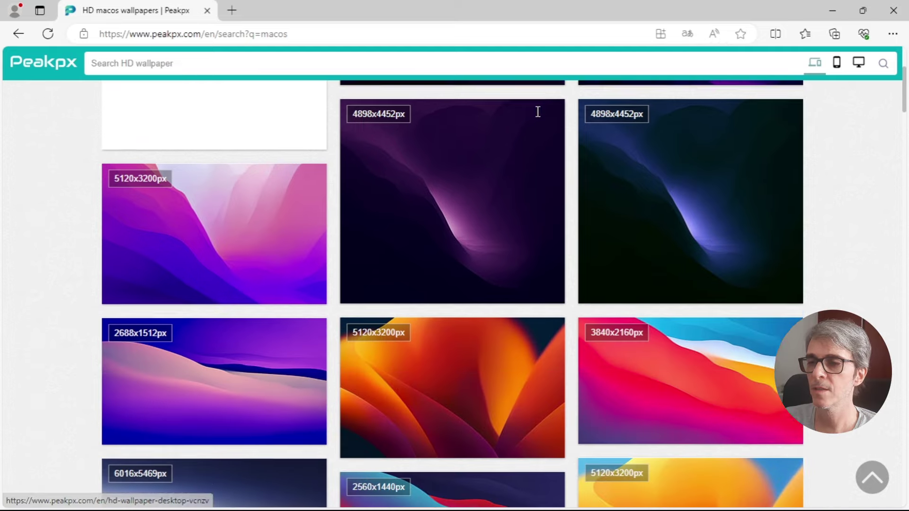
scroll(538, 119, "down", 4)
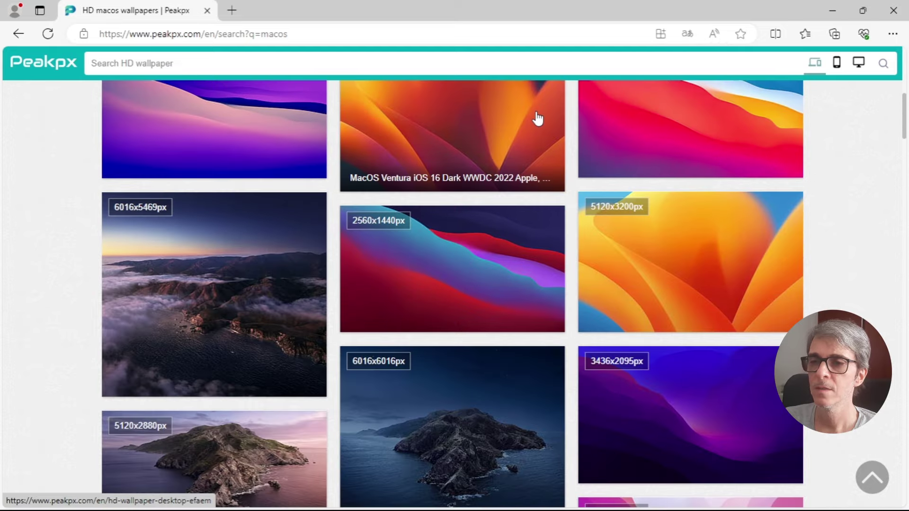
scroll(537, 118, "up", 1)
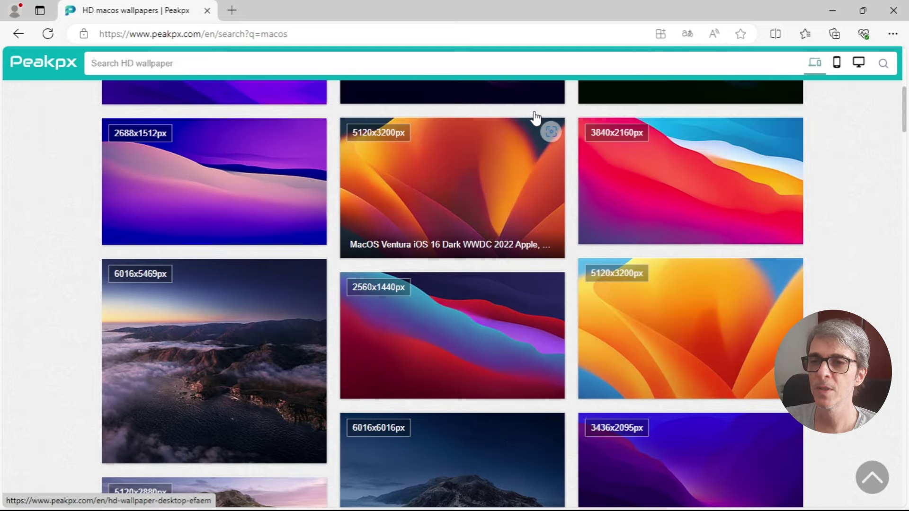
left_click(479, 192)
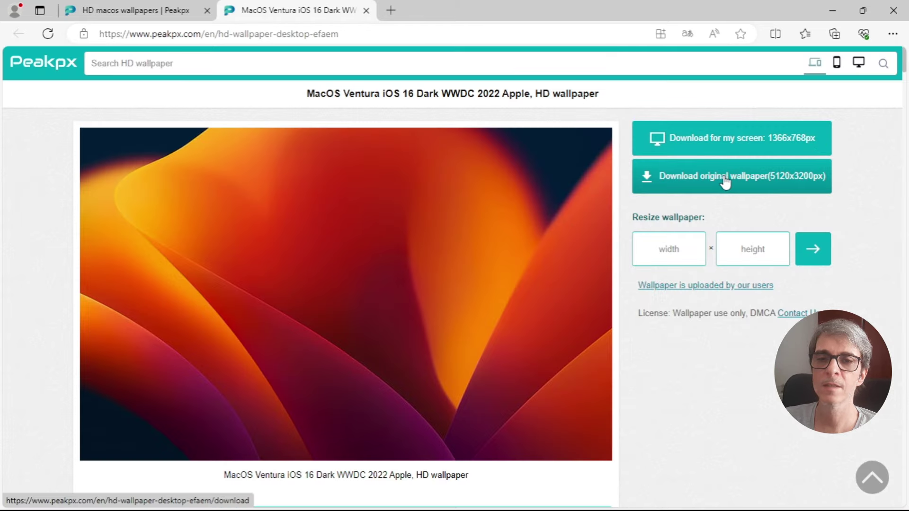
left_click(726, 182)
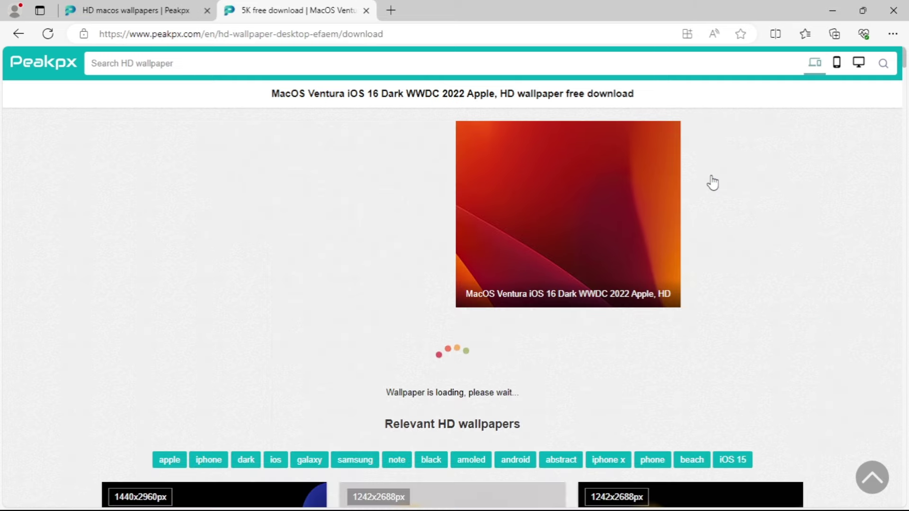
left_click(662, 91)
key("Return")
Step: Open peakpx.jpg from the Downloads folder and set it as the desktop background
key("super+e")
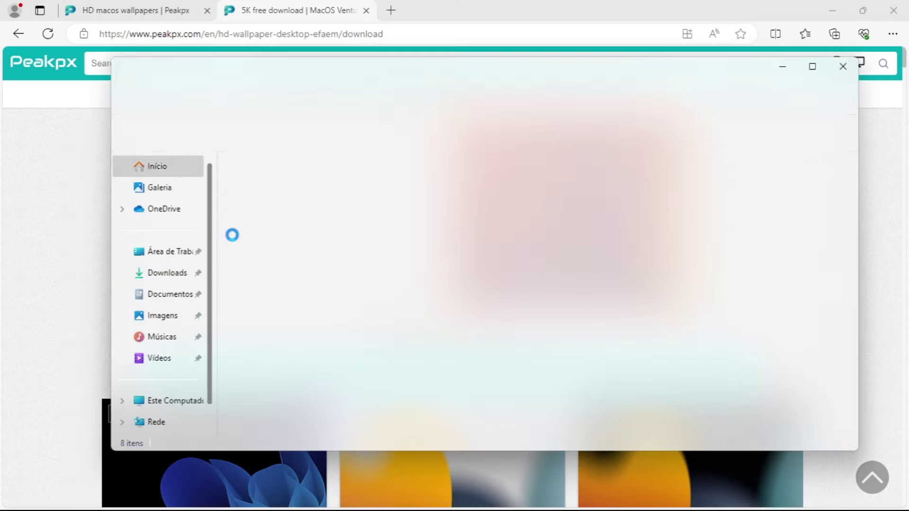
left_click(166, 272)
double_click(260, 199)
right_click(311, 198)
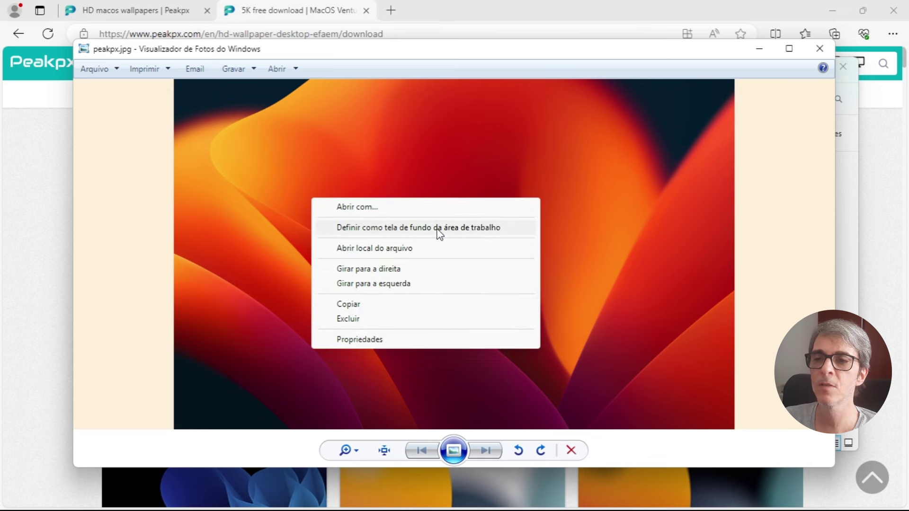
left_click(415, 228)
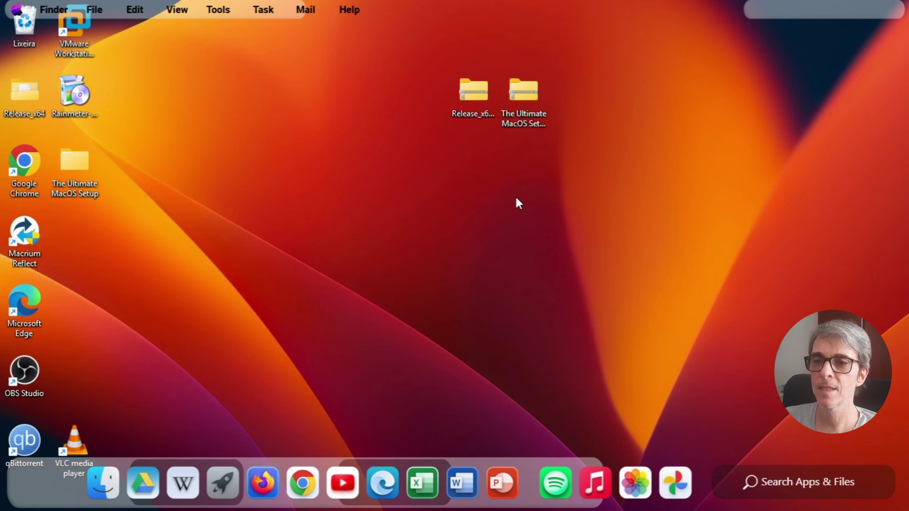
Step: Hide all desktop icons by turning off Mostrar ícones da área de trabalho
right_click(517, 199)
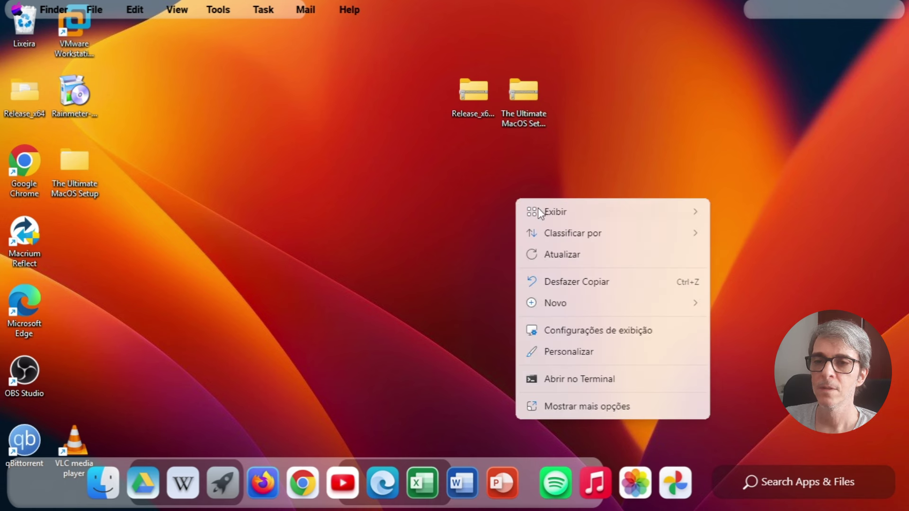
mouse_move(571, 211)
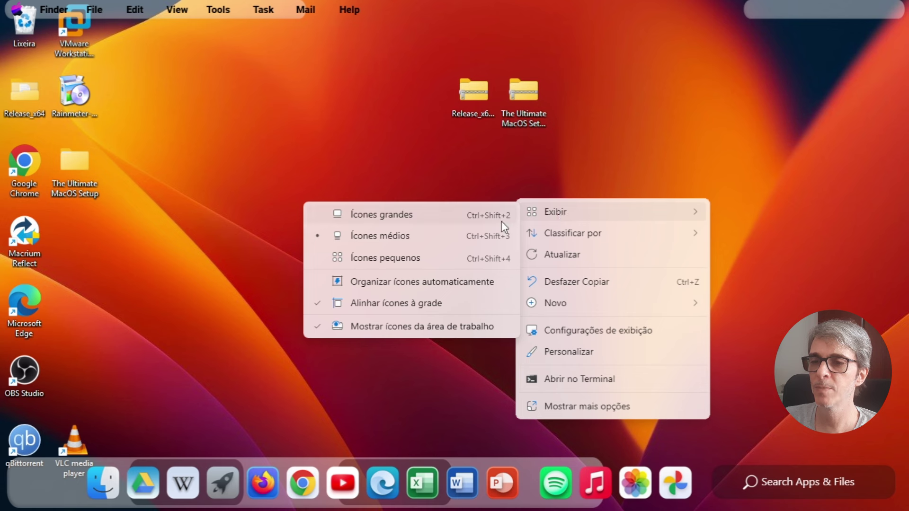
left_click(393, 326)
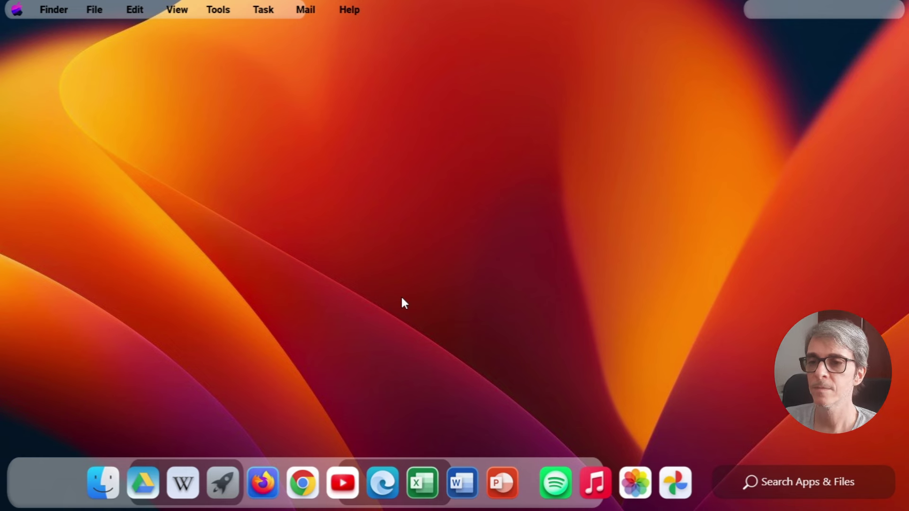
Step: Set the Windows color mode to Escuro in the personalization settings and close Settings
key("super+i")
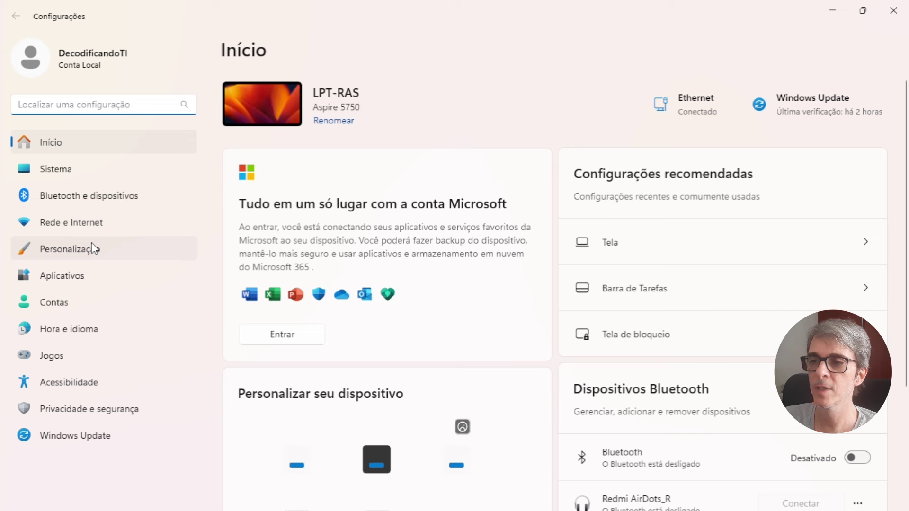
left_click(111, 248)
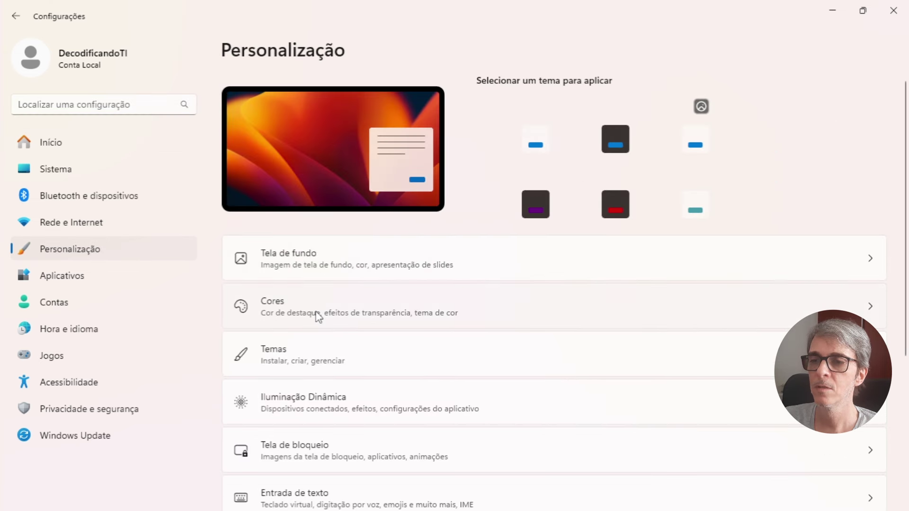
left_click(422, 301)
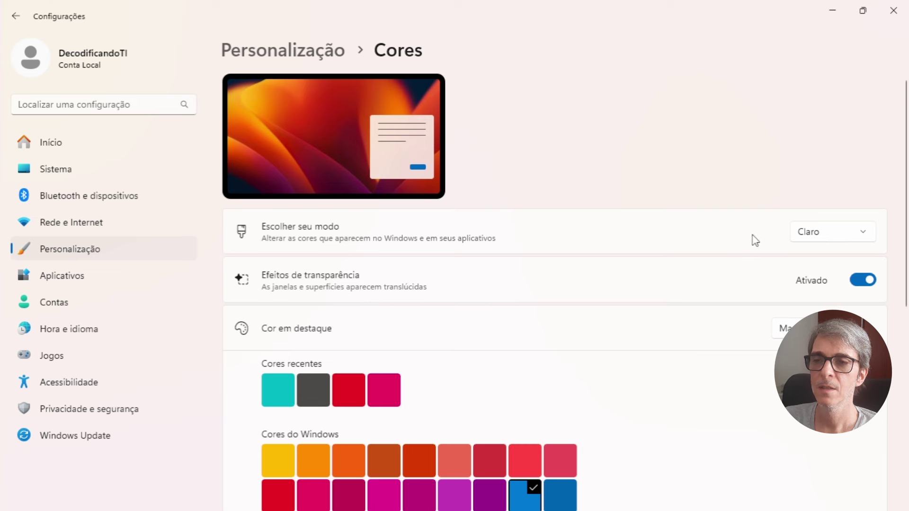
left_click(834, 234)
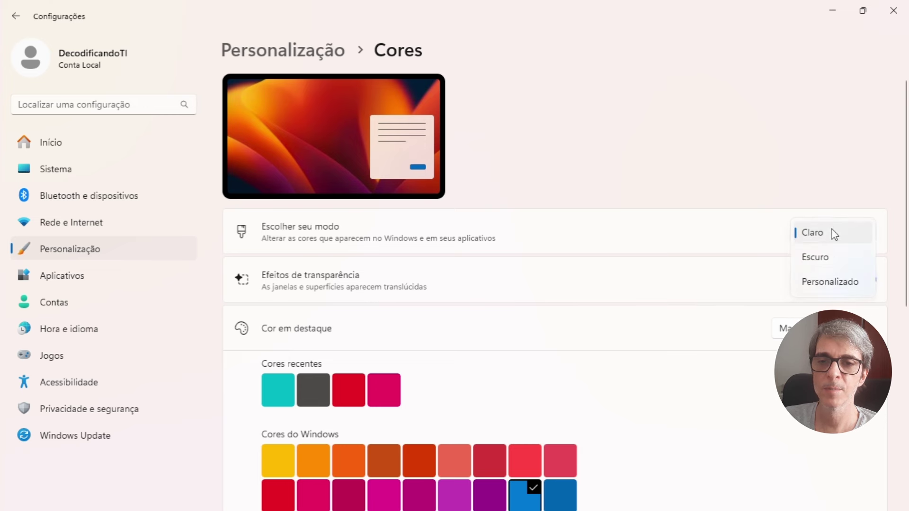
left_click(823, 262)
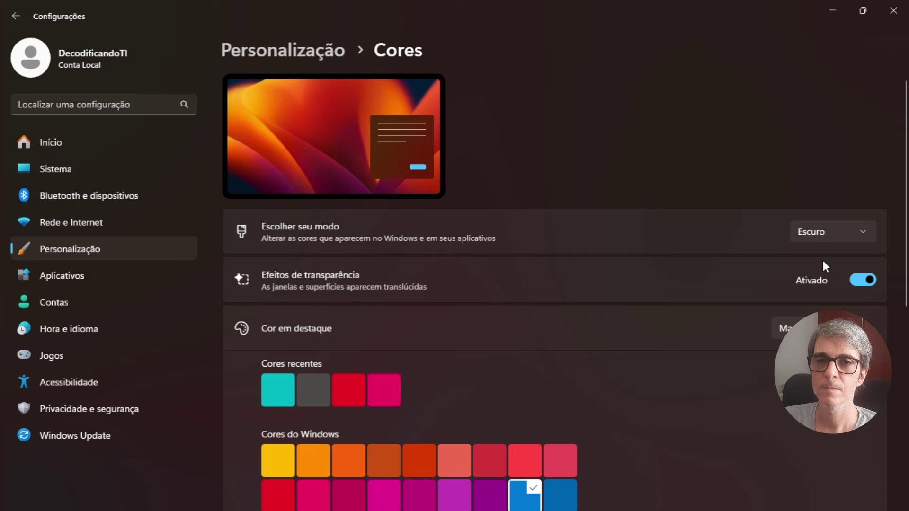
left_click(894, 10)
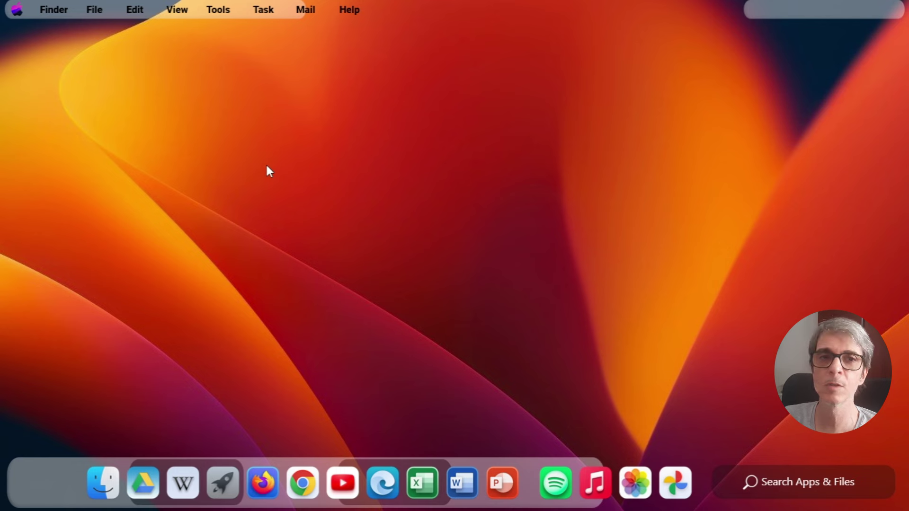
Step: Examine the app shortcuts in the menu bar's Apple menu and close it again
left_click(17, 16)
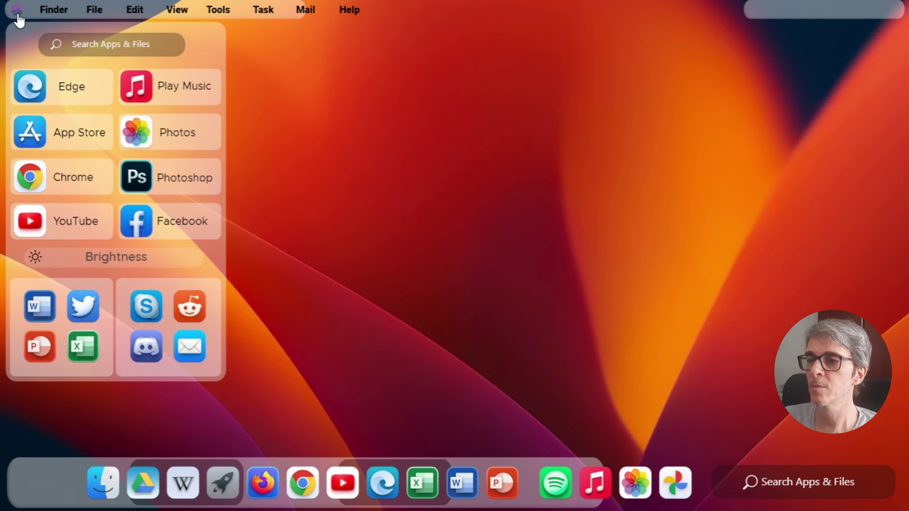
left_click(18, 17)
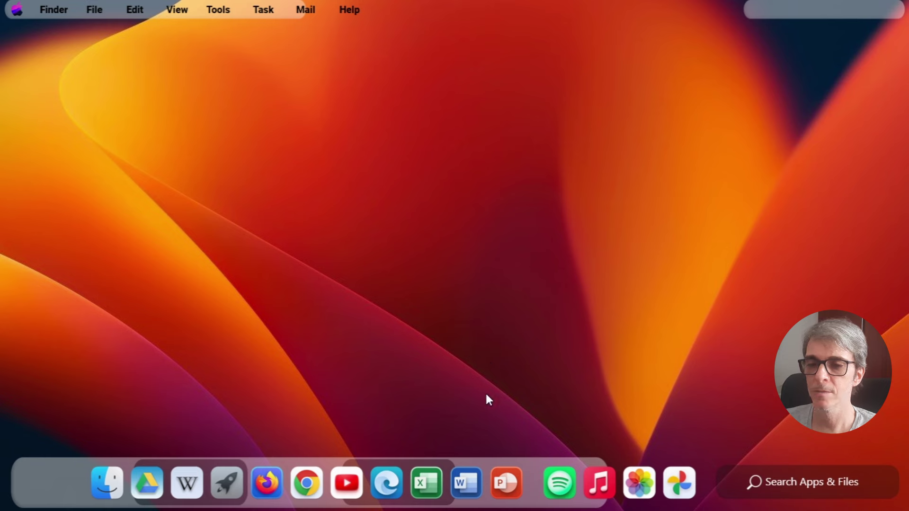
Step: Open the Mac Menu Dock skin's Dock.ini file for editing from the Rainmeter manager
right_click(70, 483)
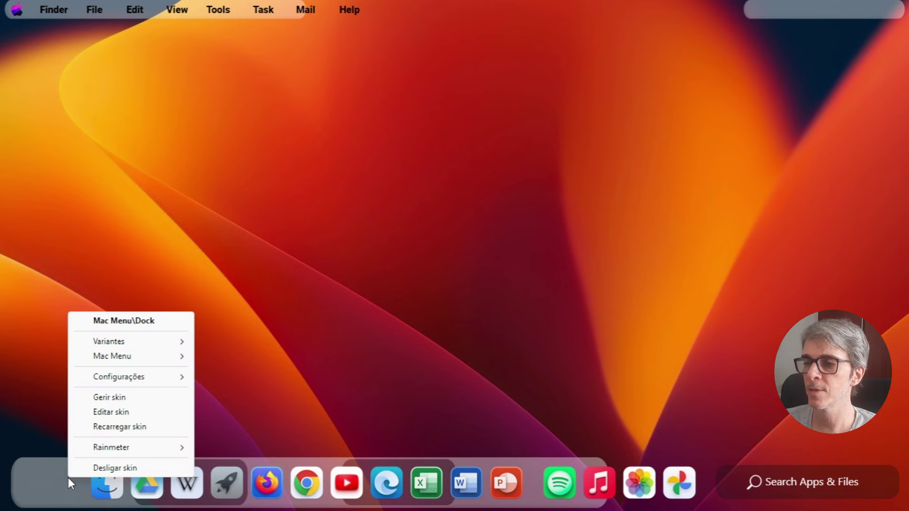
left_click(697, 495)
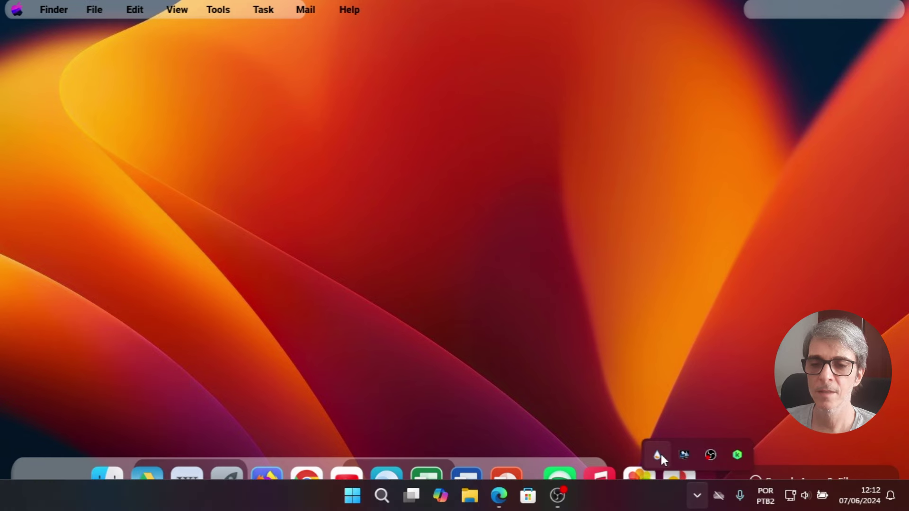
left_click(658, 454)
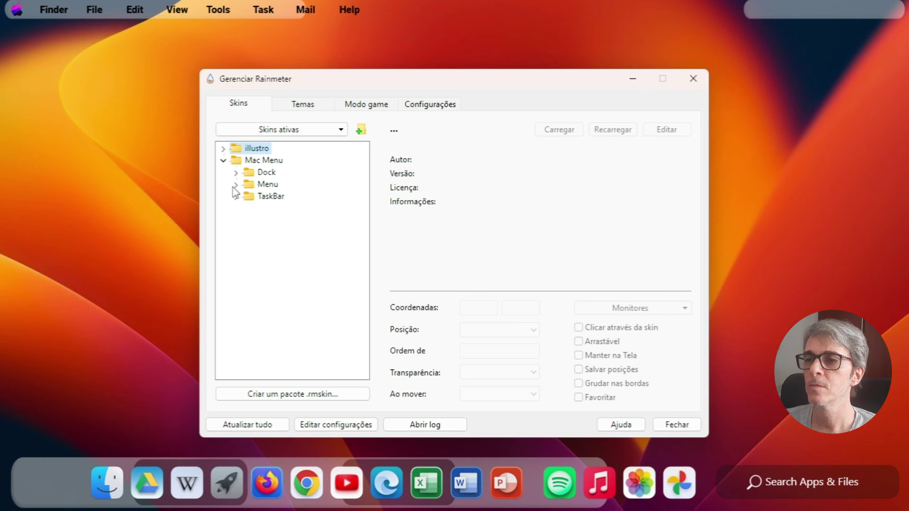
left_click(235, 173)
left_click(280, 185)
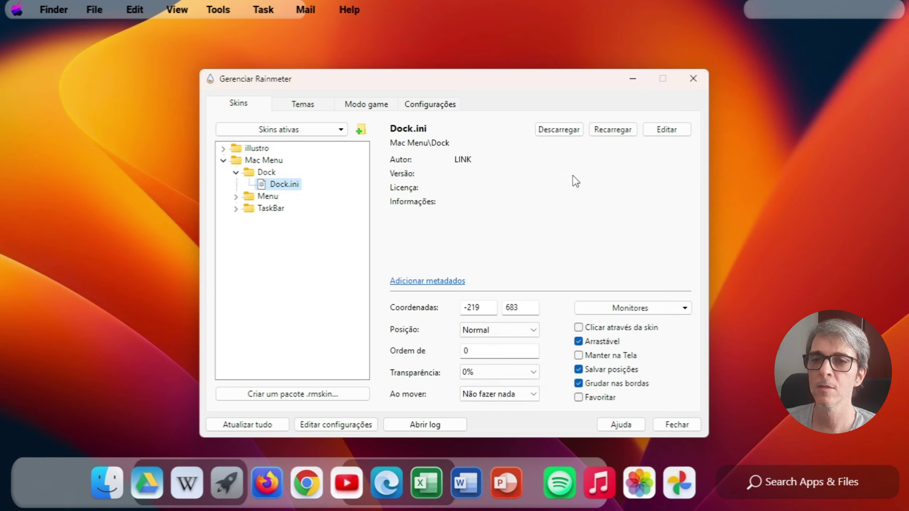
left_click(658, 131)
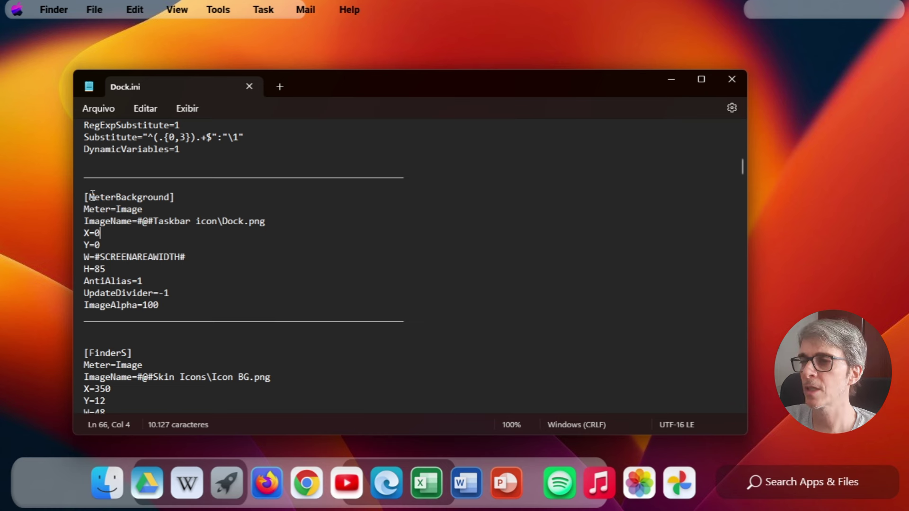
Step: Delete the entire [MeterBackground] section from Dock.ini, along with the leftover separator line and blank lines above [FinderS]
left_click_drag(87, 197, 239, 303)
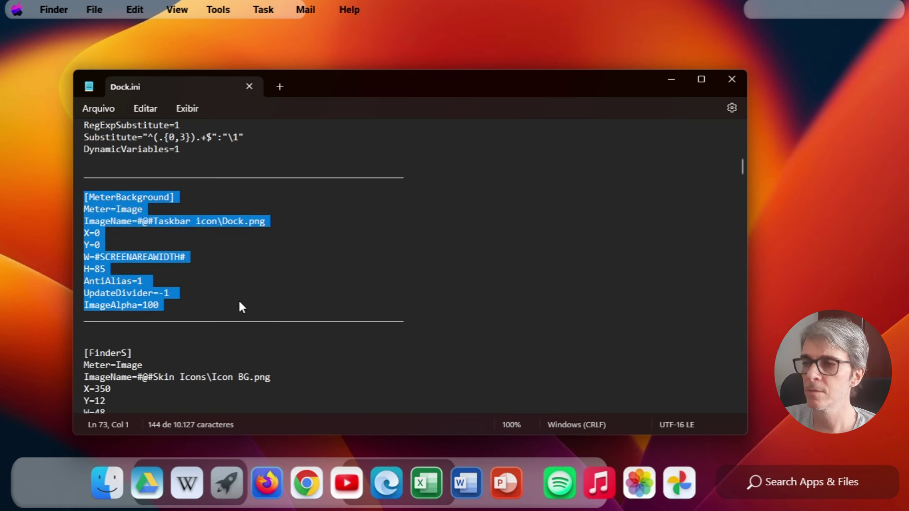
key("Delete")
triple_click(216, 194)
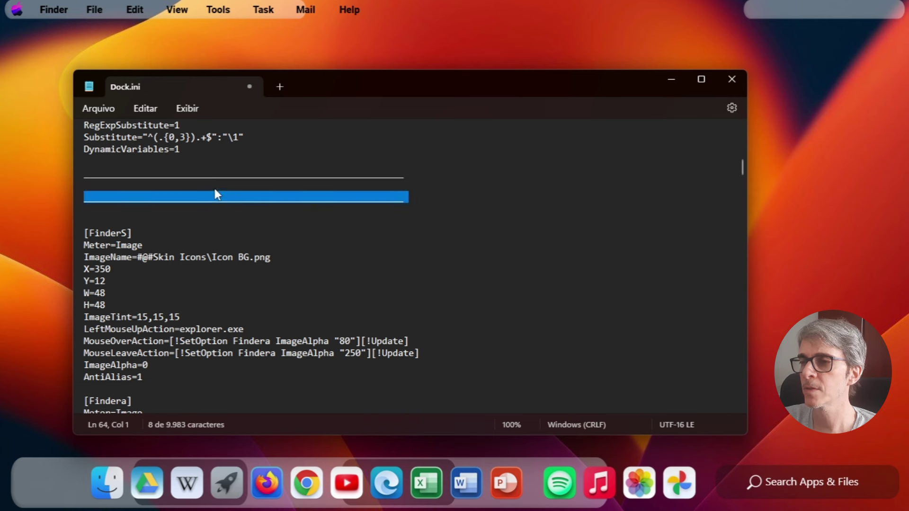
key("Delete")
key("Delete")
key("Delete")
key("Delete")
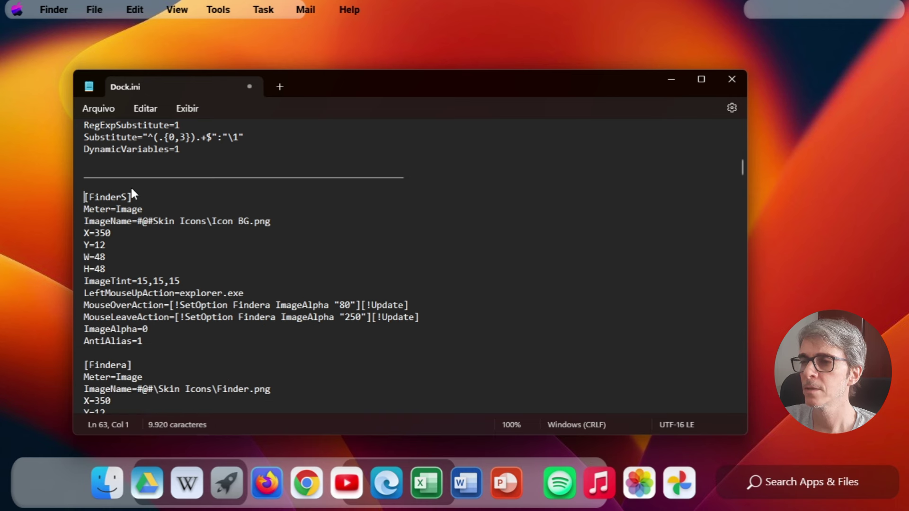
Step: Save Dock.ini and reload the dock skin in the Rainmeter manager
left_click(97, 109)
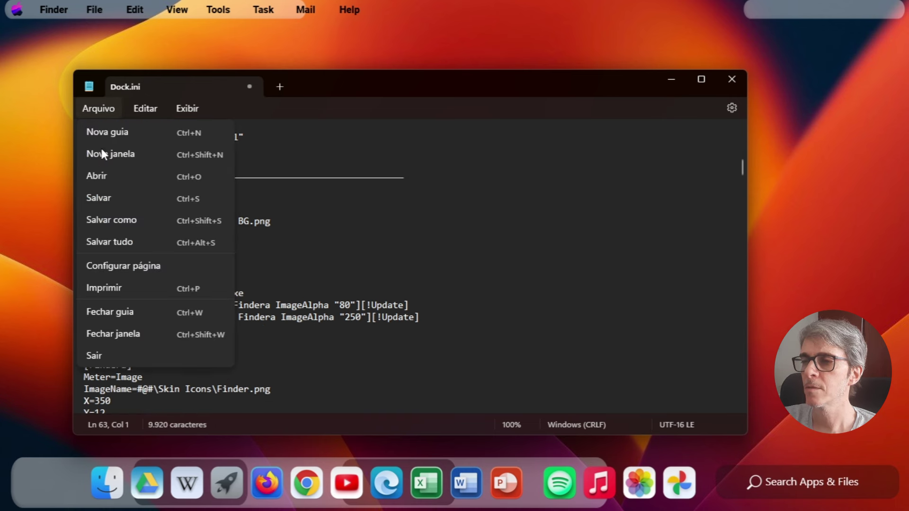
left_click(117, 198)
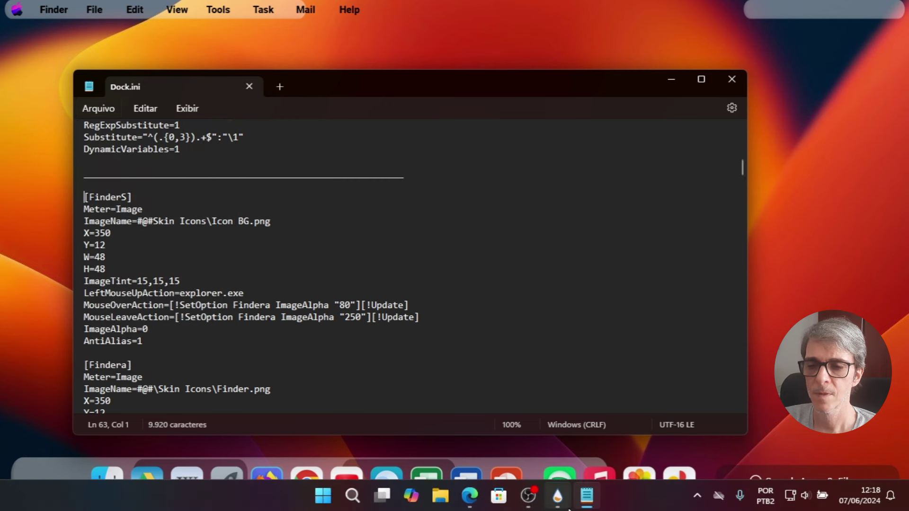
left_click(563, 505)
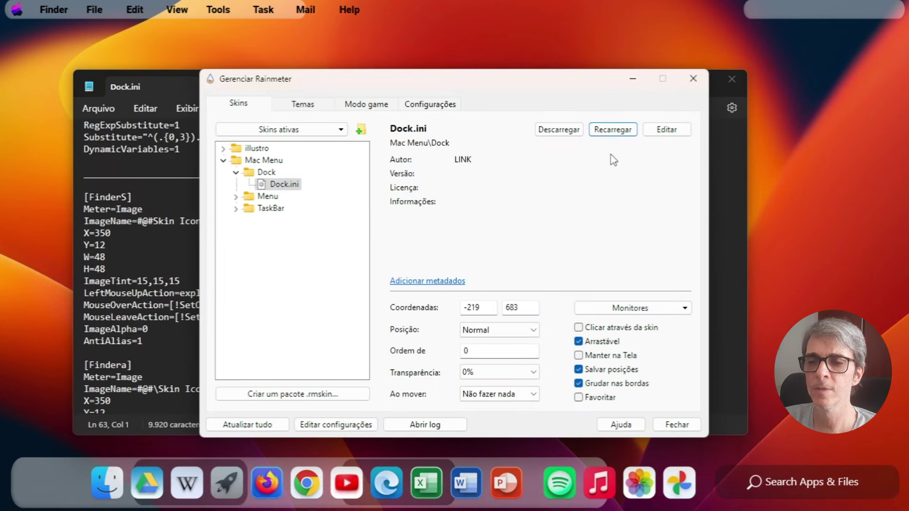
left_click(613, 130)
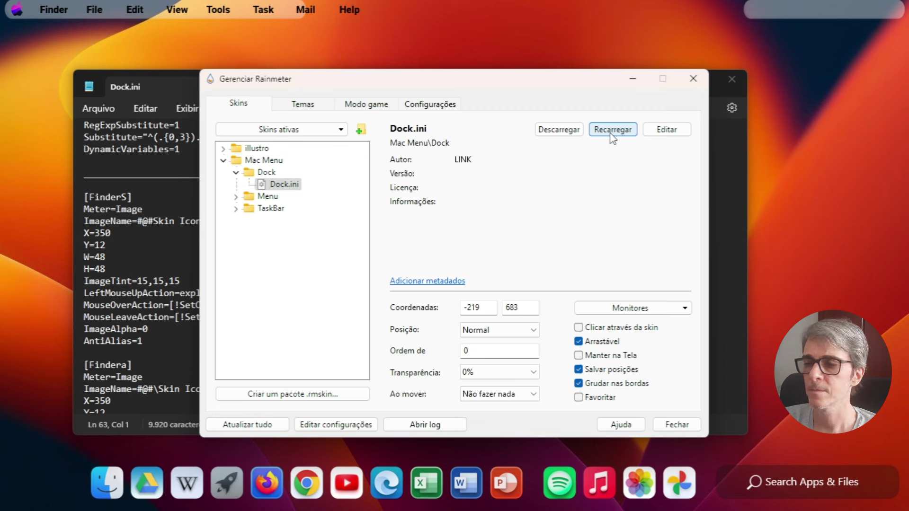